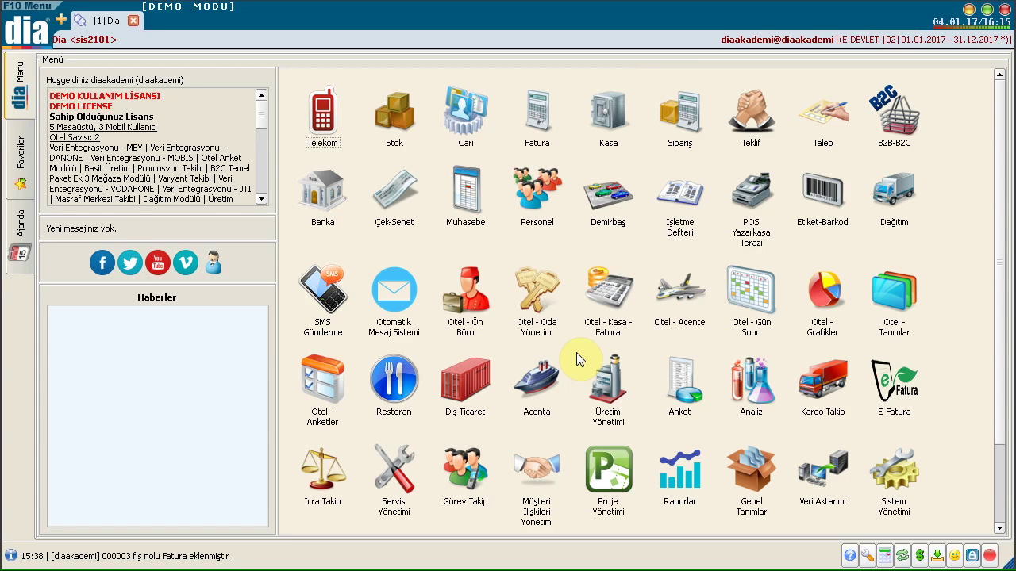
Step: Search the main menu for "firma" and open the Firmalar company list
left_click(32, 34)
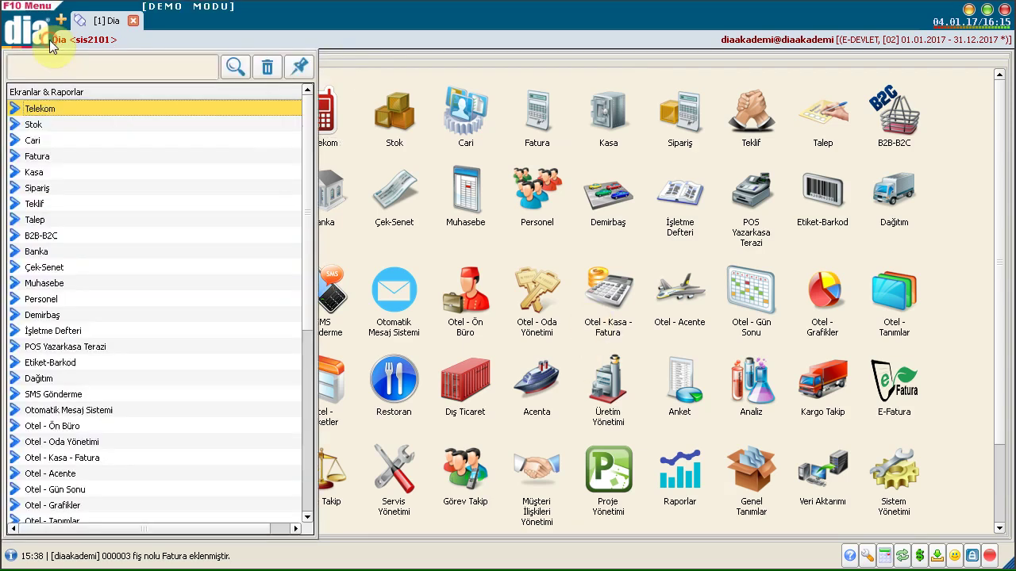
left_click(44, 66)
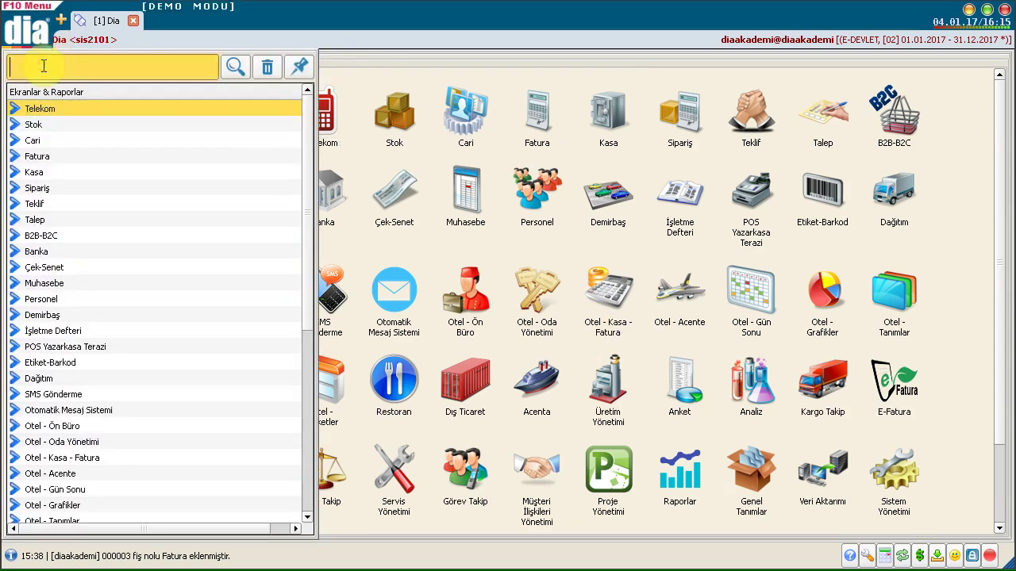
type("firma")
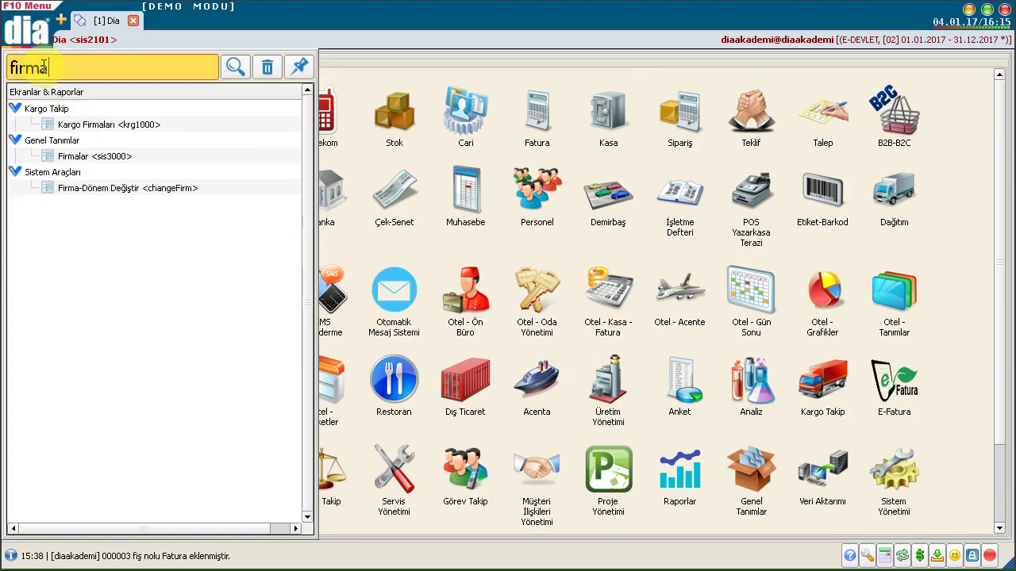
double_click(67, 158)
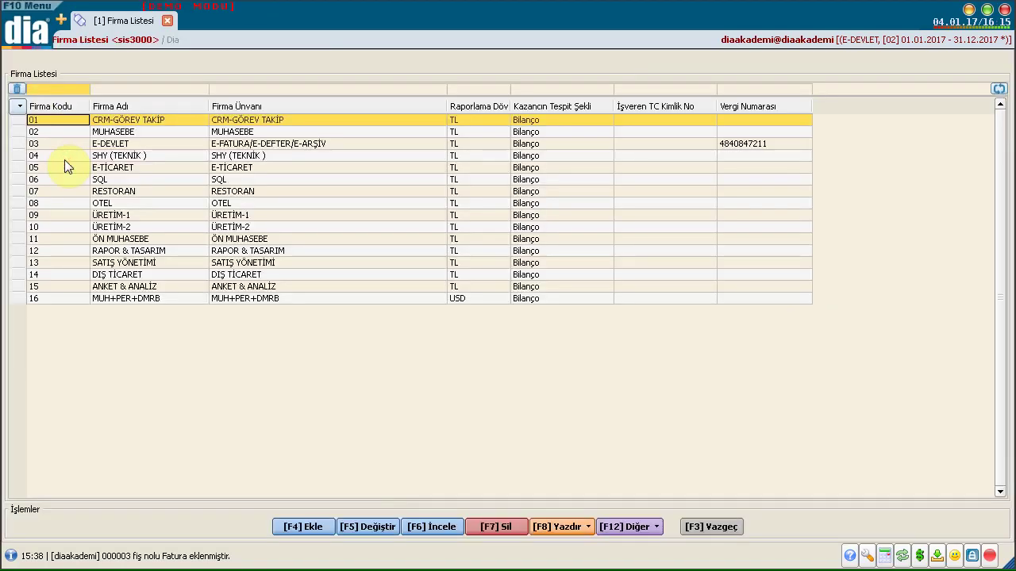
Step: Open the E-DEVLET company record, review its general details and save the record
left_click(111, 145)
double_click(116, 148)
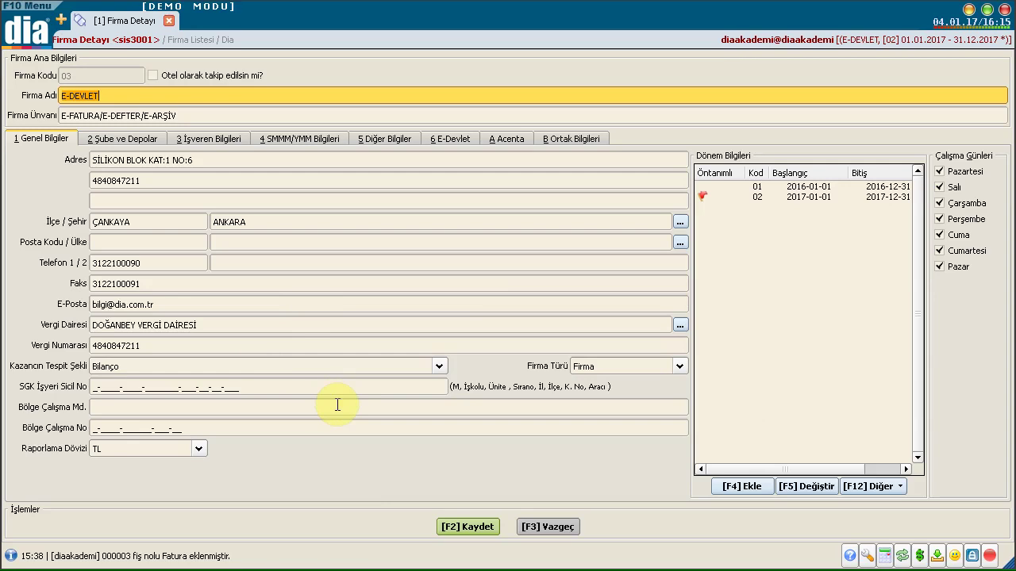
left_click(460, 533)
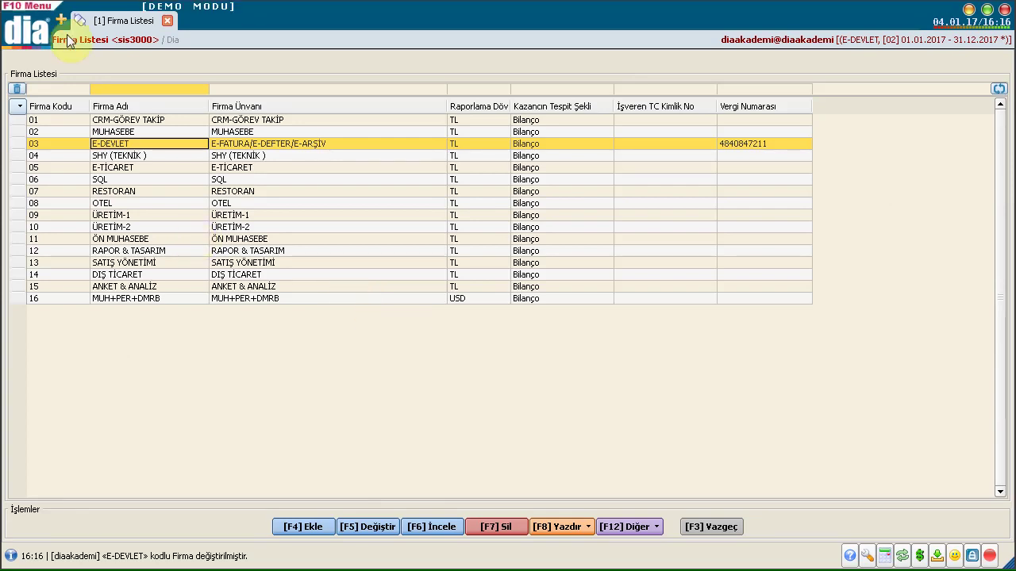
Step: Search the main menu for "birim" and open the Birimler unit list
left_click(27, 30)
left_click_drag(74, 69, 5, 73)
type("birim")
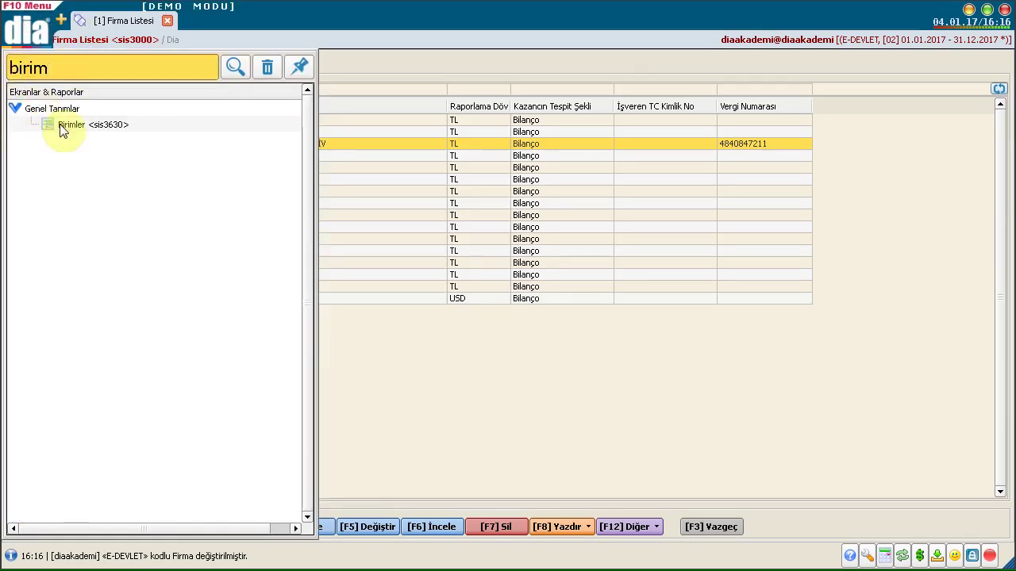
left_click(62, 127)
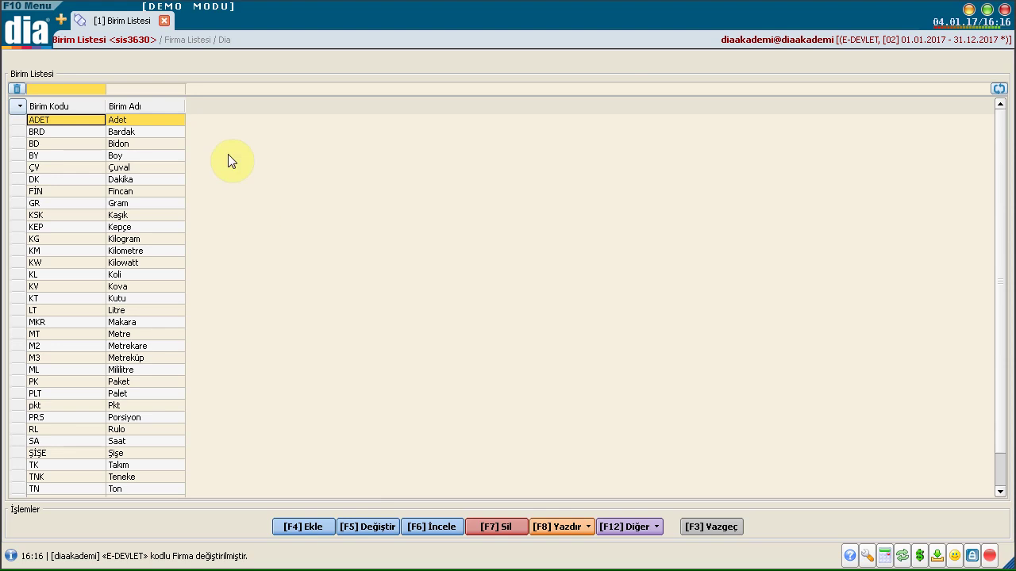
Step: Open the ADET unit for editing, examine its E-Fatura Birim Kodu options and close it without saving
left_click(365, 528)
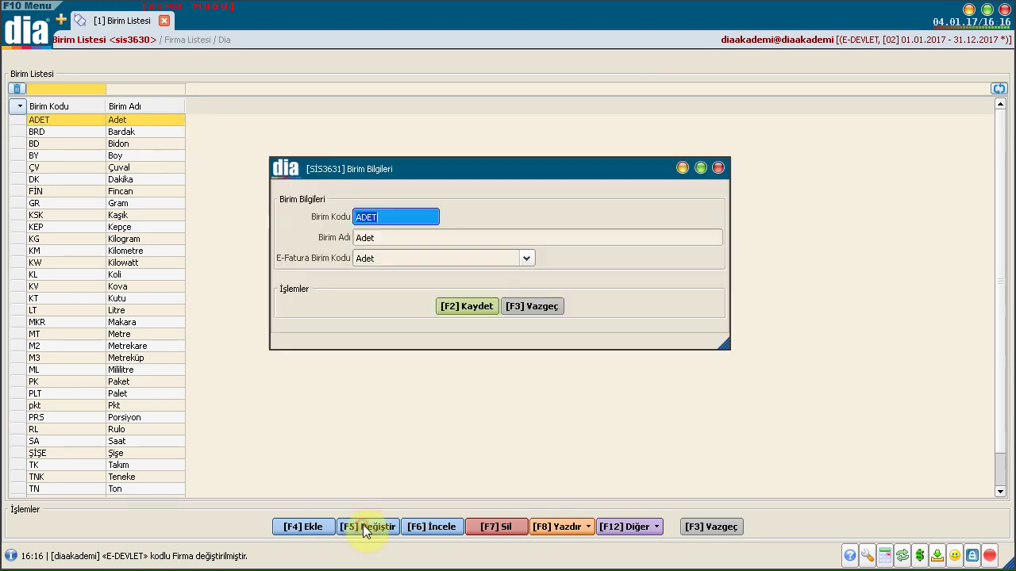
left_click(383, 260)
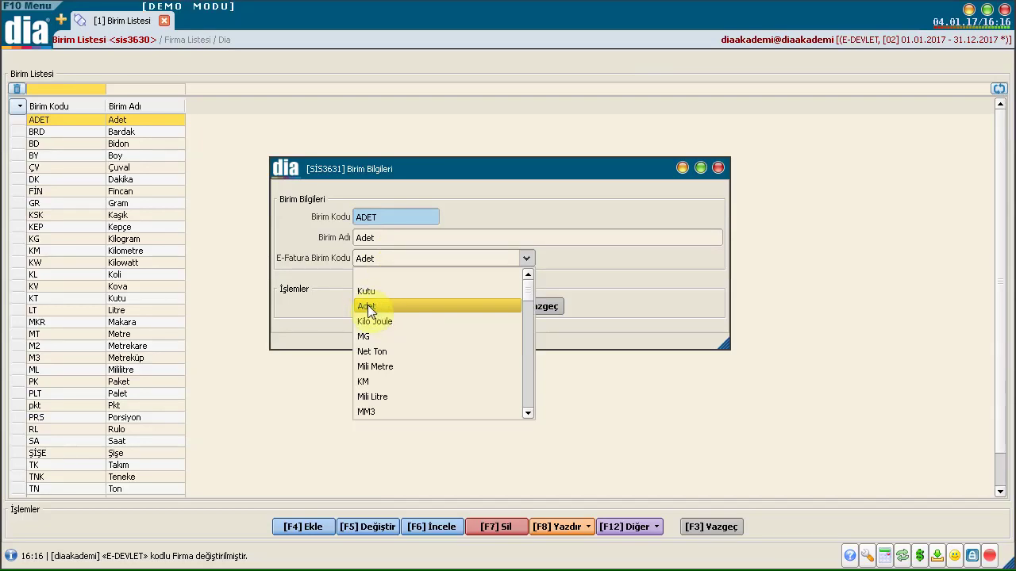
left_click(404, 237)
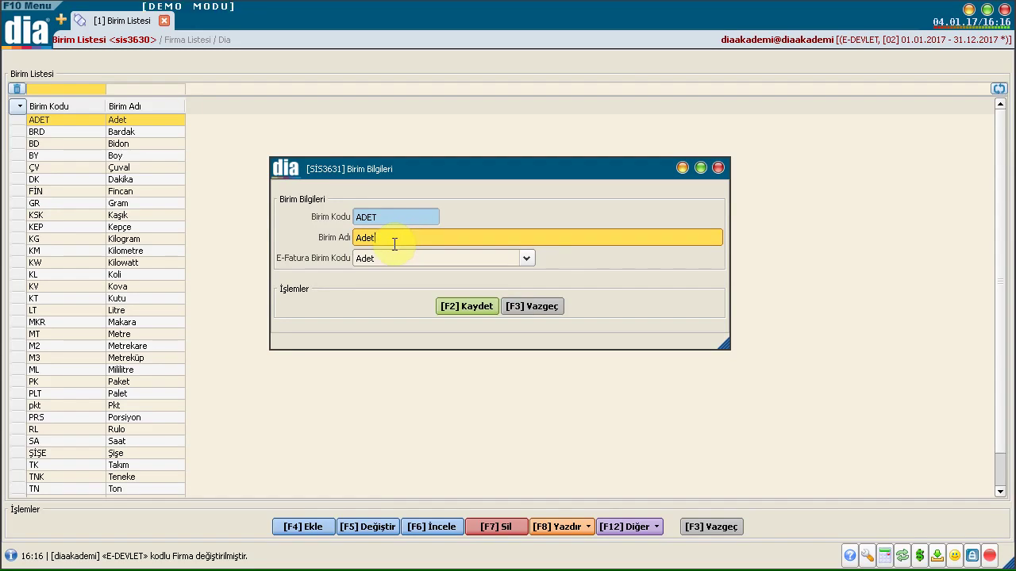
left_click(531, 308)
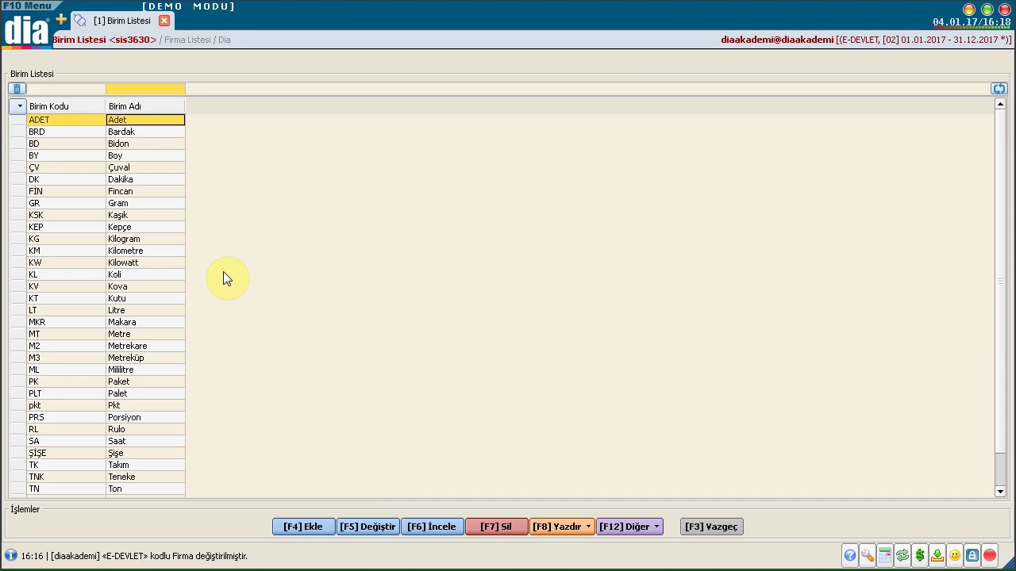
Step: Search the main menu for "cari" and open Cari Kart Listesi
left_click(33, 37)
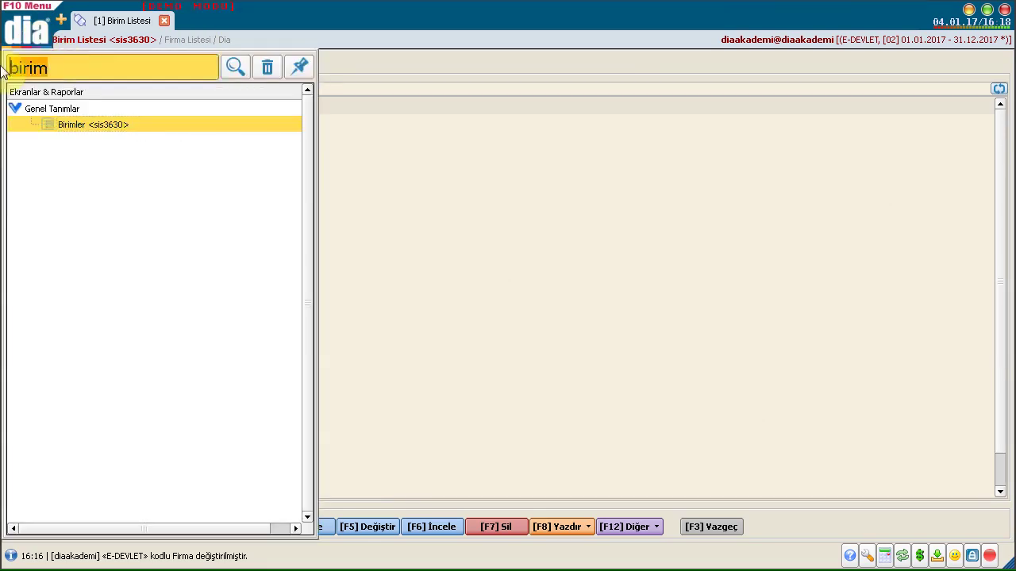
type("cari")
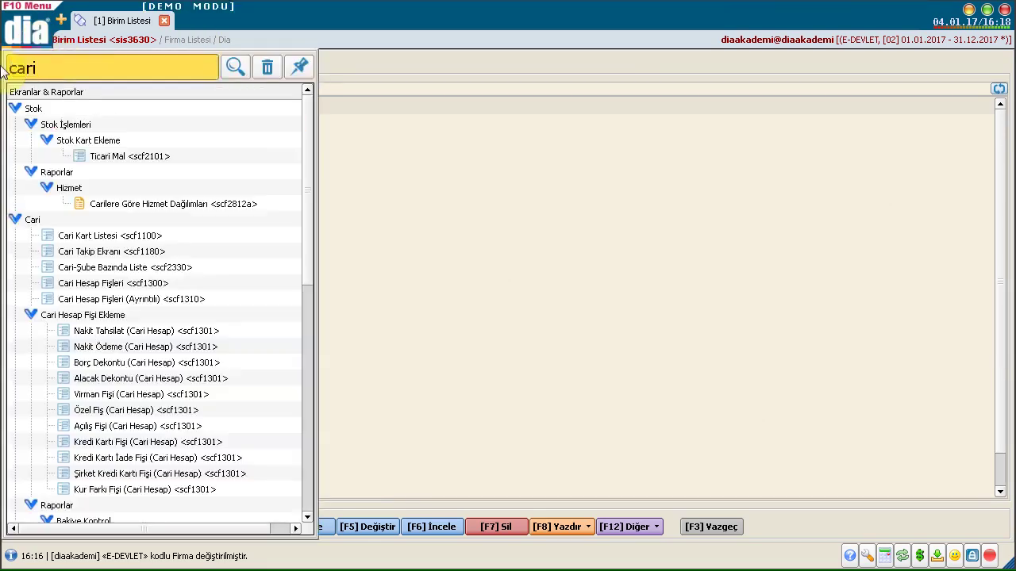
left_click(87, 237)
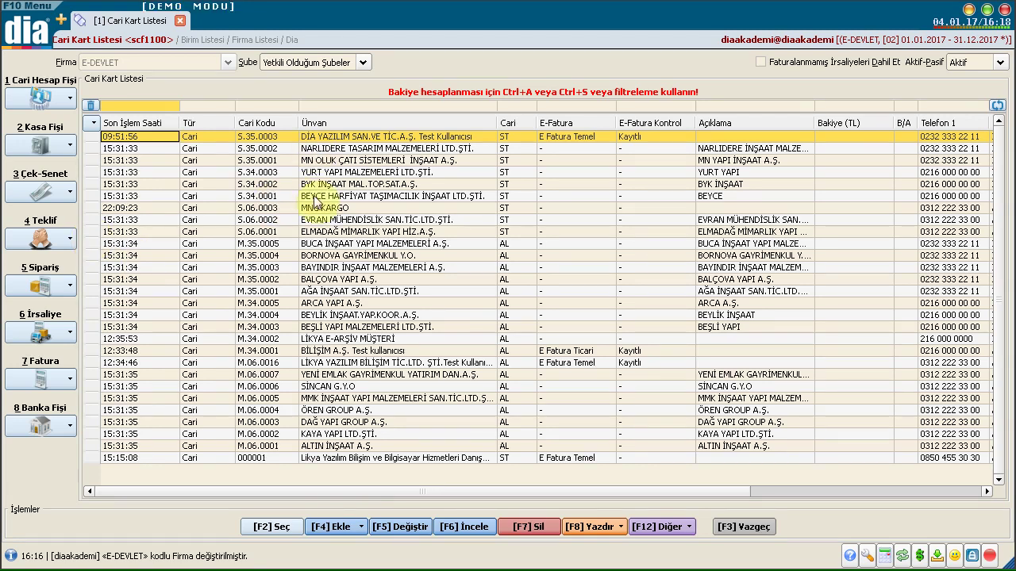
Step: Open the DİA YAZILIM current account card for editing and set its E-Fatura type to E Fatura Ticari
left_click(393, 531)
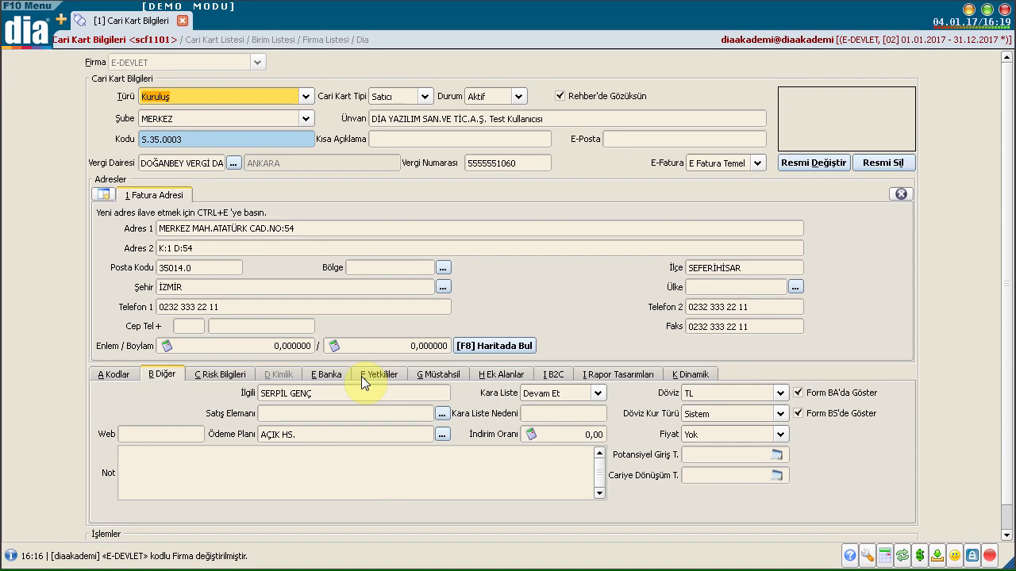
left_click(699, 167)
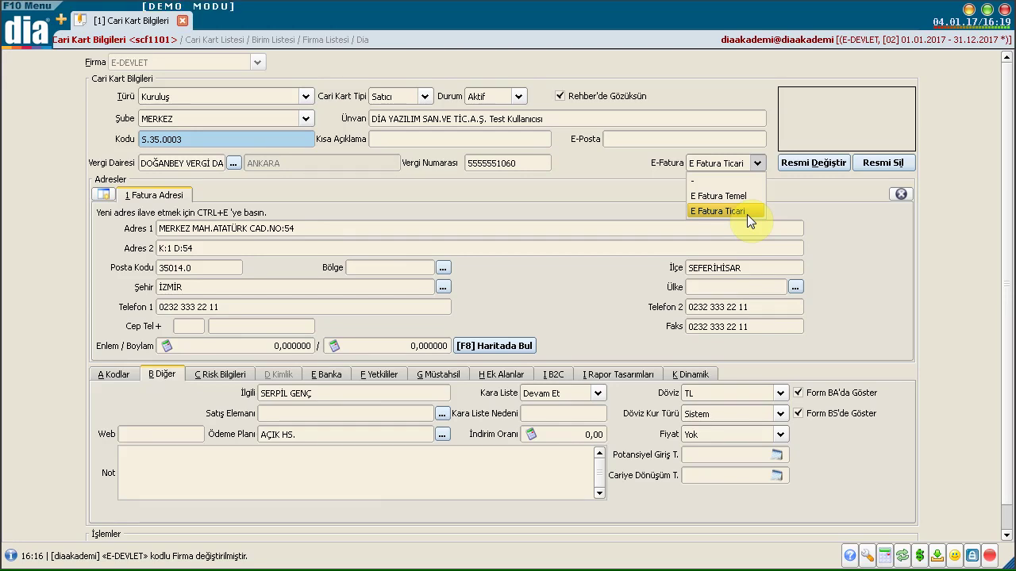
left_click(746, 211)
Step: Enter TÜRKİYE as the country (Ülke) in the card's invoice address
scroll(433, 171, "down", 1)
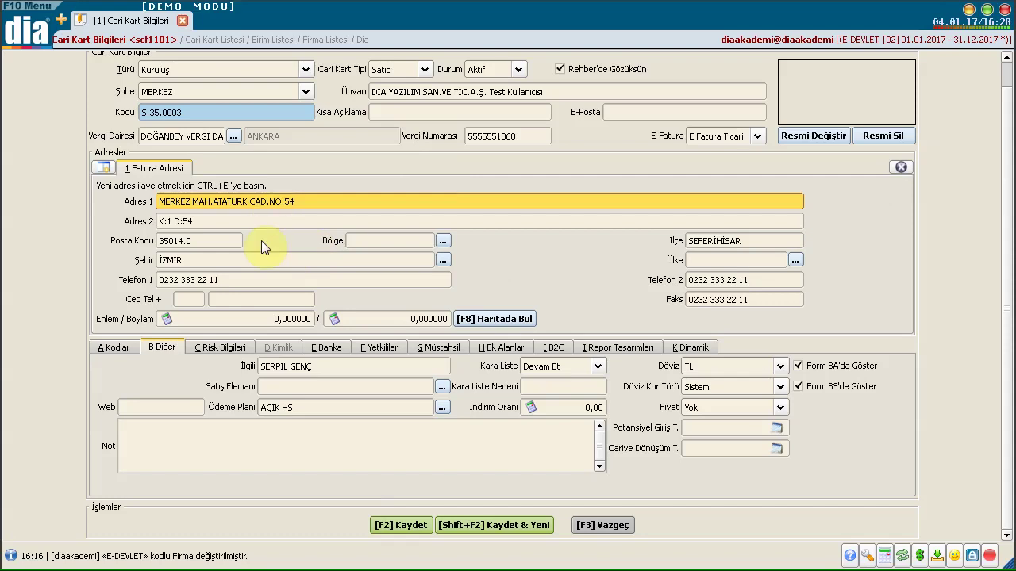
left_click(742, 260)
type("TÜRKİYE")
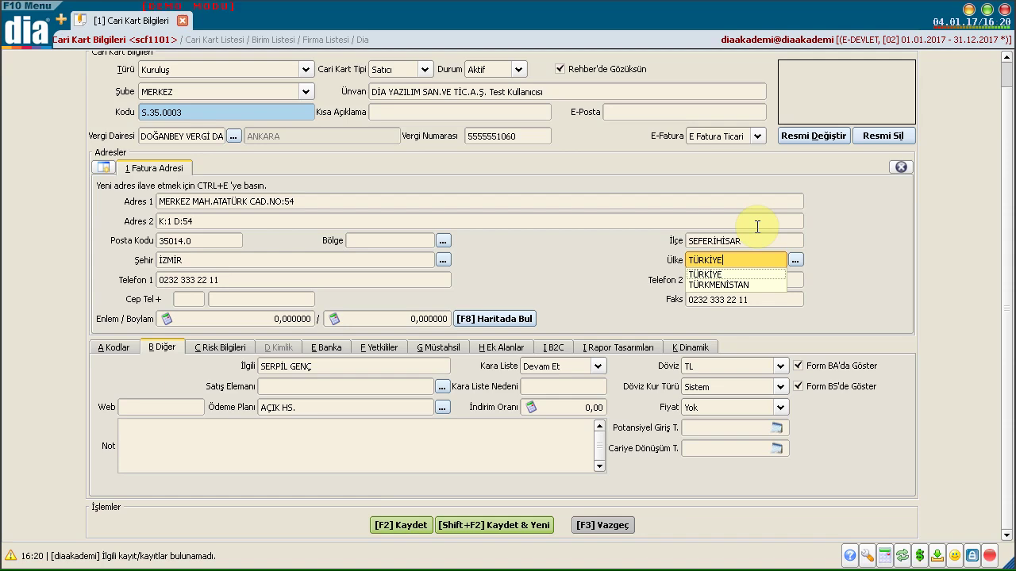
key("Return")
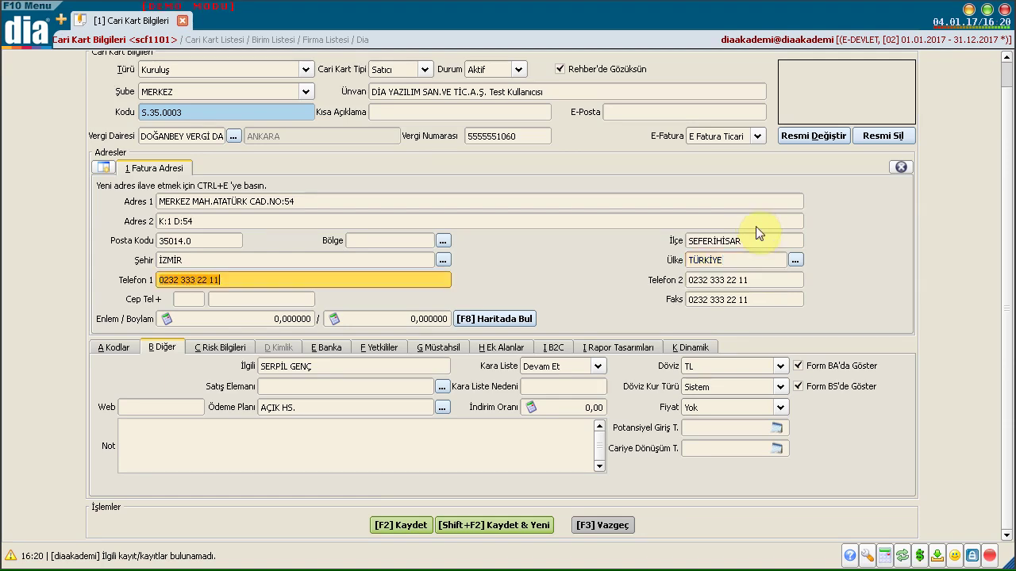
Step: Check the card's contact, web, tax number and payment plan fields, and save the current account card
scroll(755, 233, "up", 1)
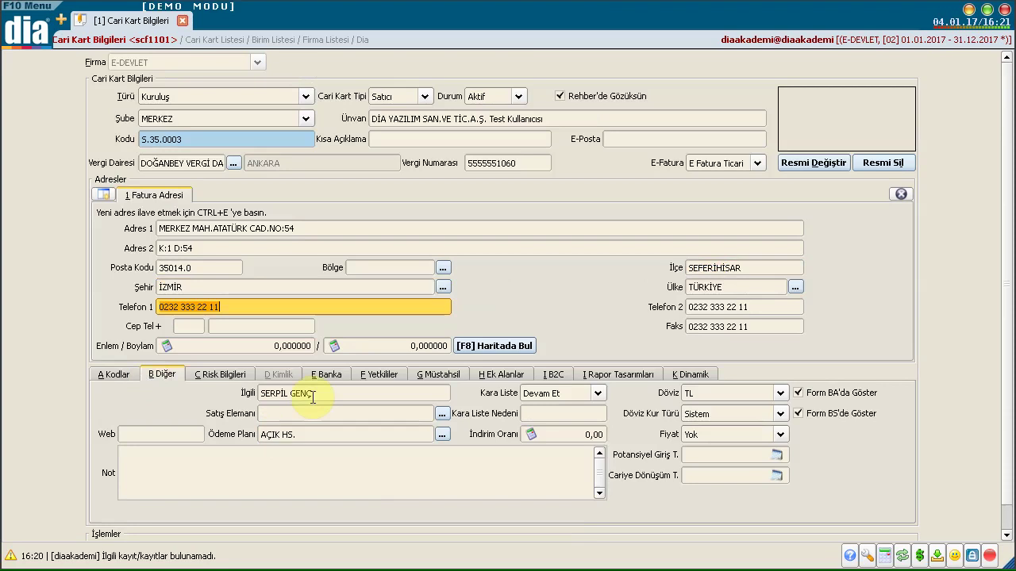
left_click(341, 400)
left_click(187, 433)
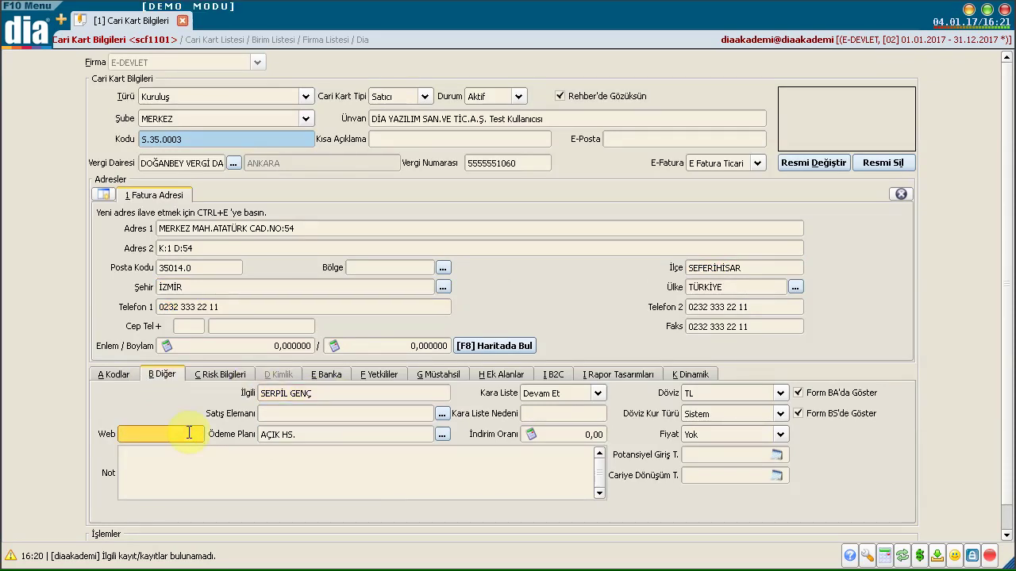
left_click(508, 163)
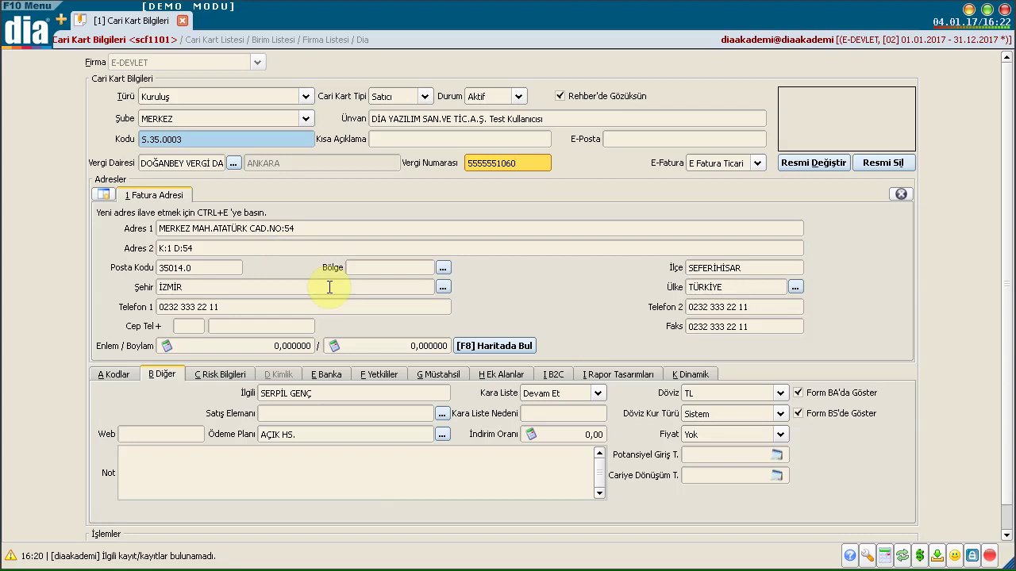
left_click(304, 439)
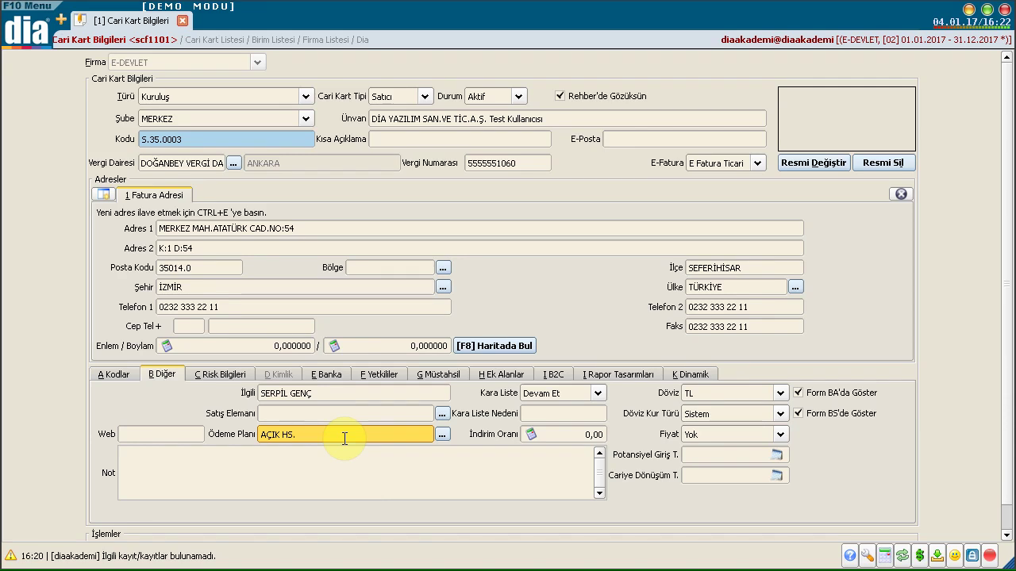
scroll(478, 425, "down", 1)
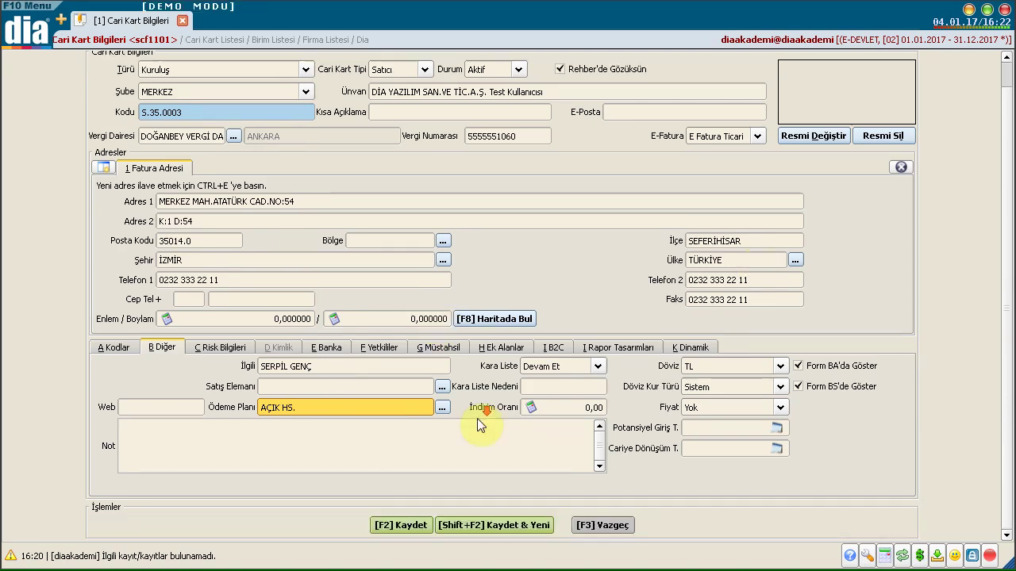
left_click(477, 418)
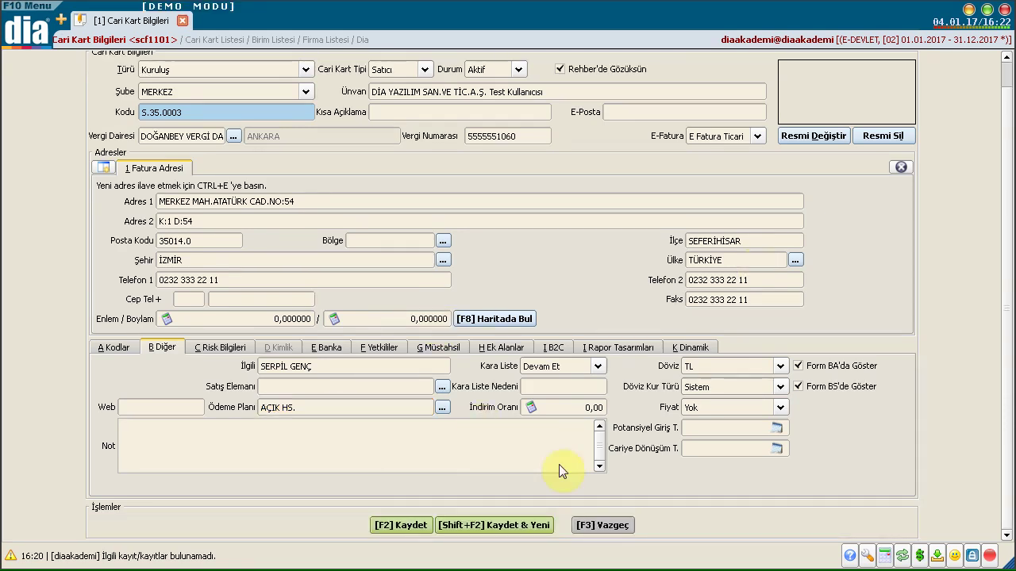
left_click(399, 528)
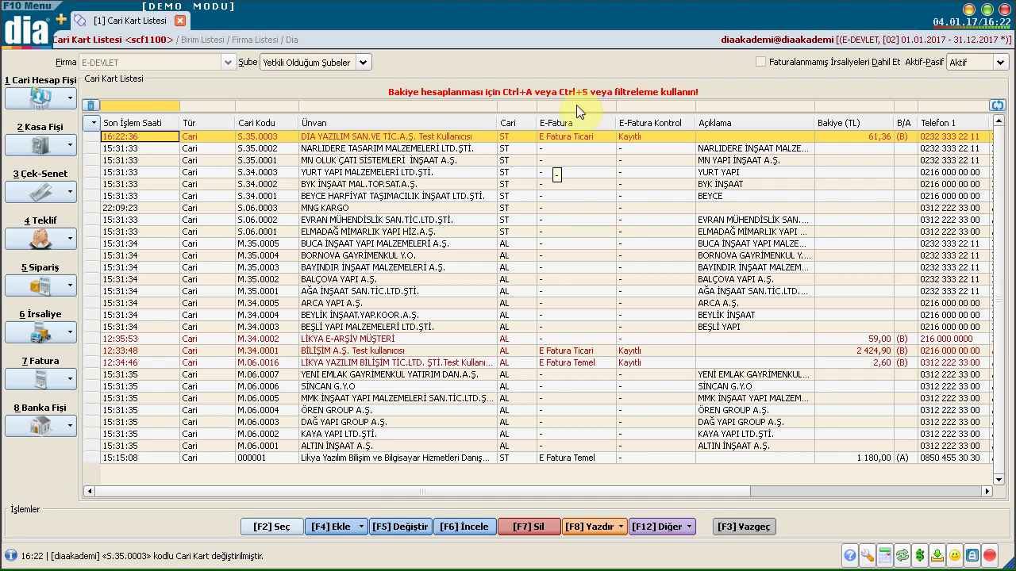
Step: Find Toplu Bilgi Güncelleme by searching for "toplu bilgi", open it, and set Fiş Türü to CARİ HESAP KARTLARI
left_click(599, 106)
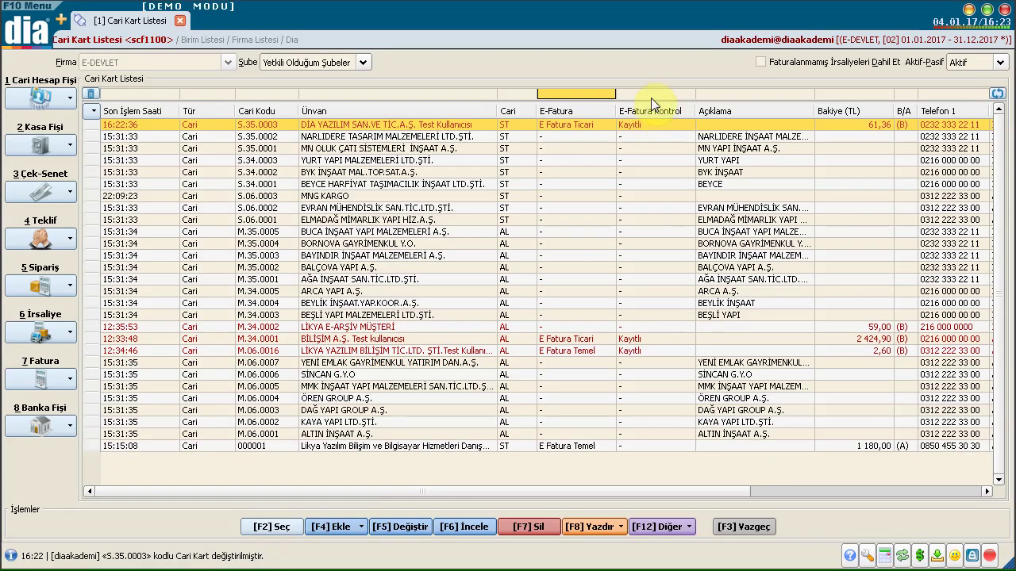
left_click(28, 30)
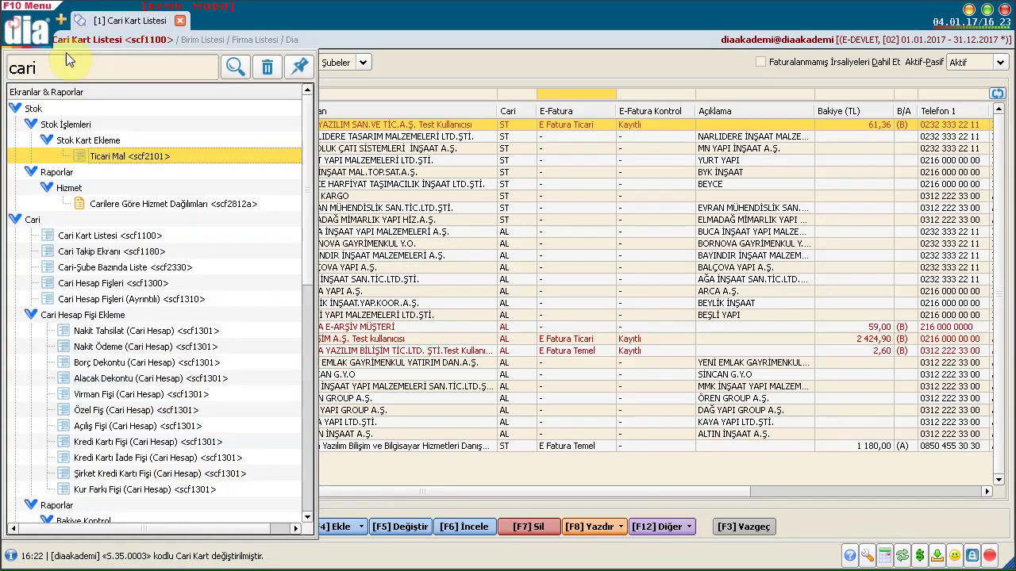
left_click(67, 60)
type("toplu bilgi")
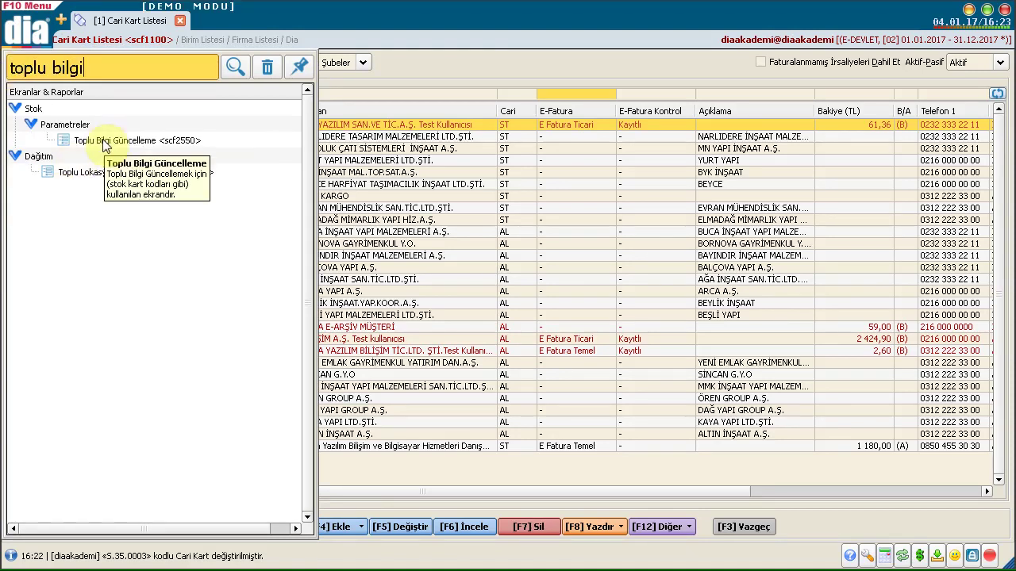
double_click(103, 141)
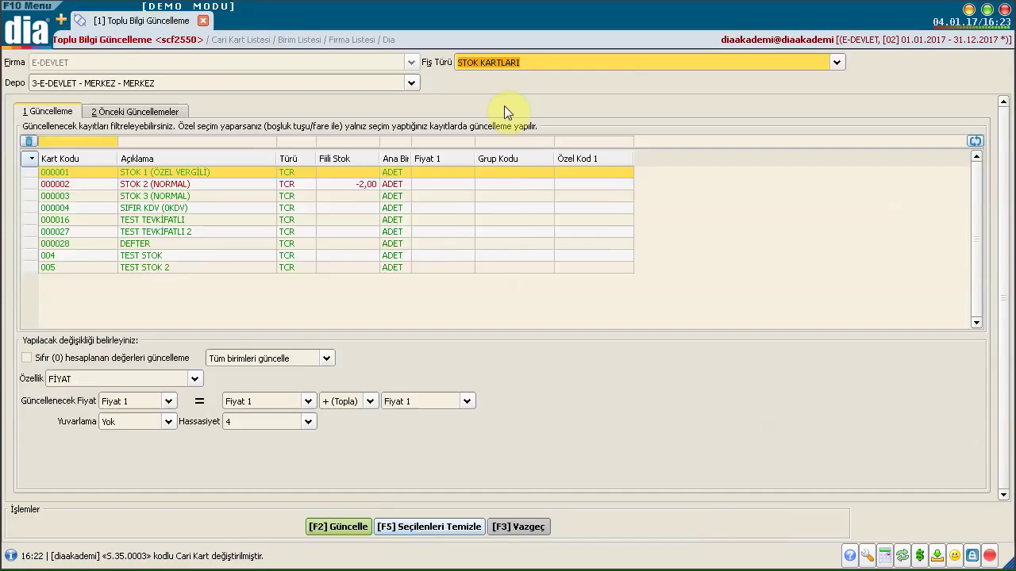
left_click(547, 66)
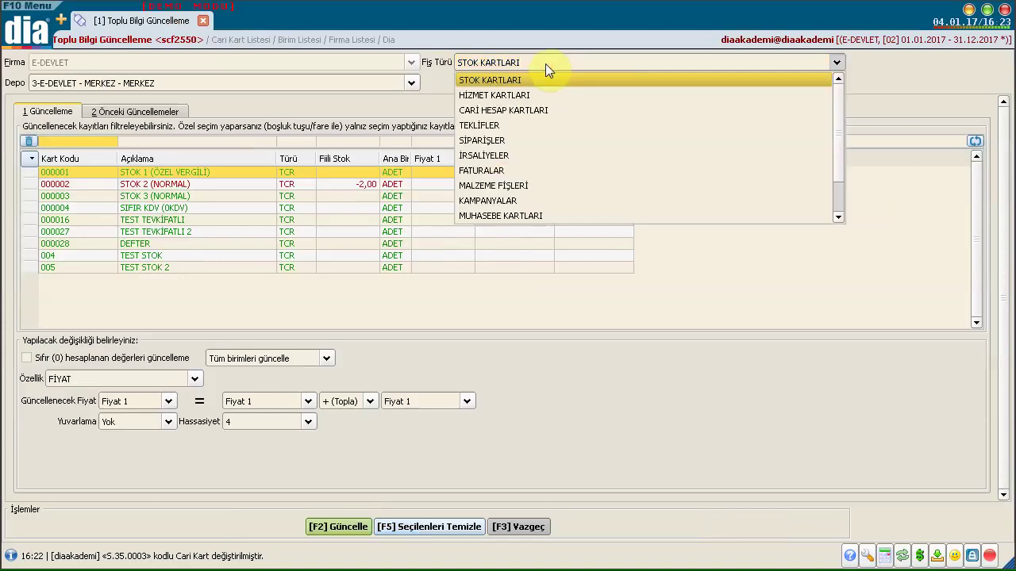
left_click(534, 108)
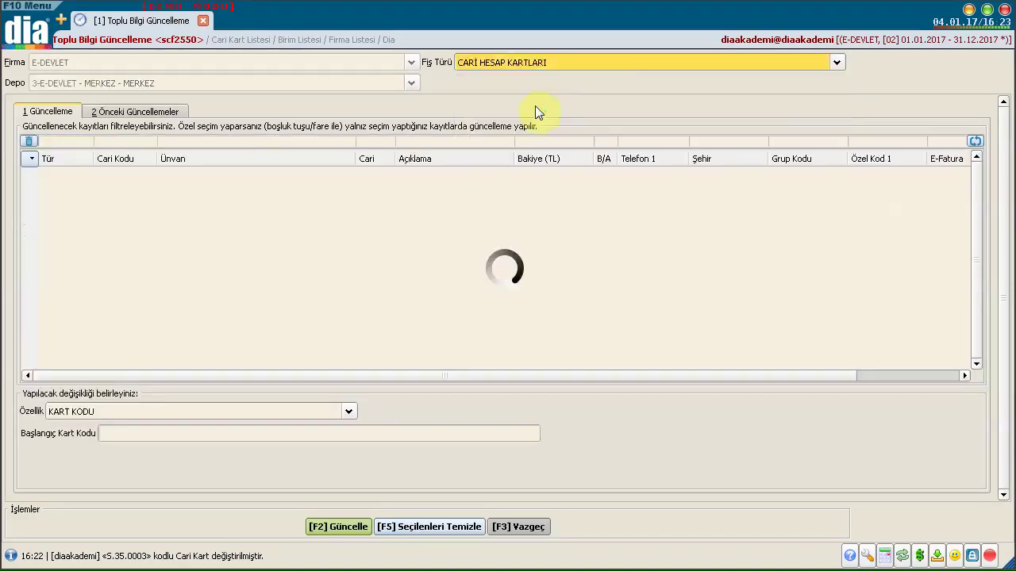
Step: Filter the current account cards by "-" in both the E-Fatura Kontrol and E-Fatura columns
left_click_drag(529, 379, 918, 146)
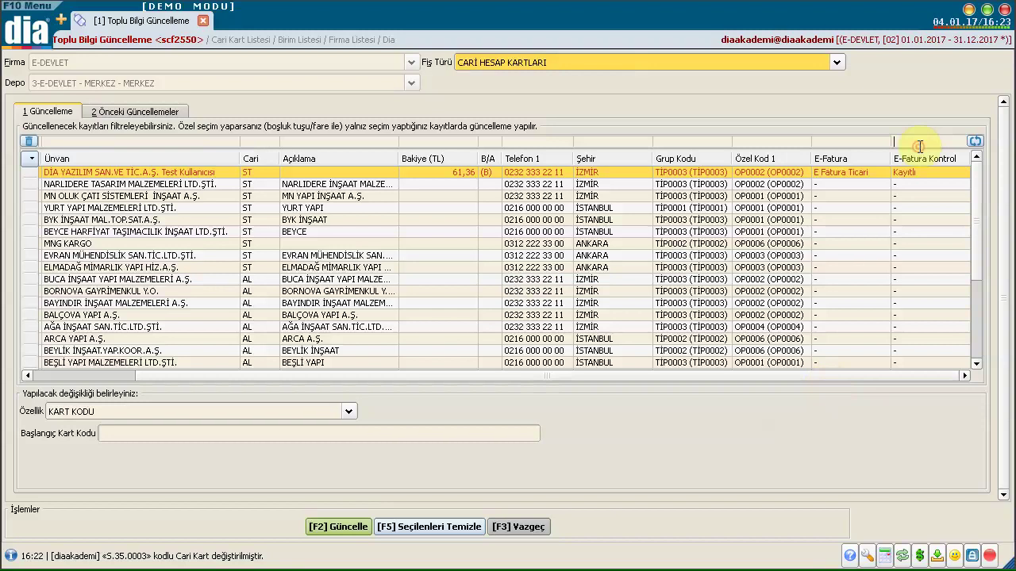
type("-")
left_click(865, 375)
left_click(864, 141)
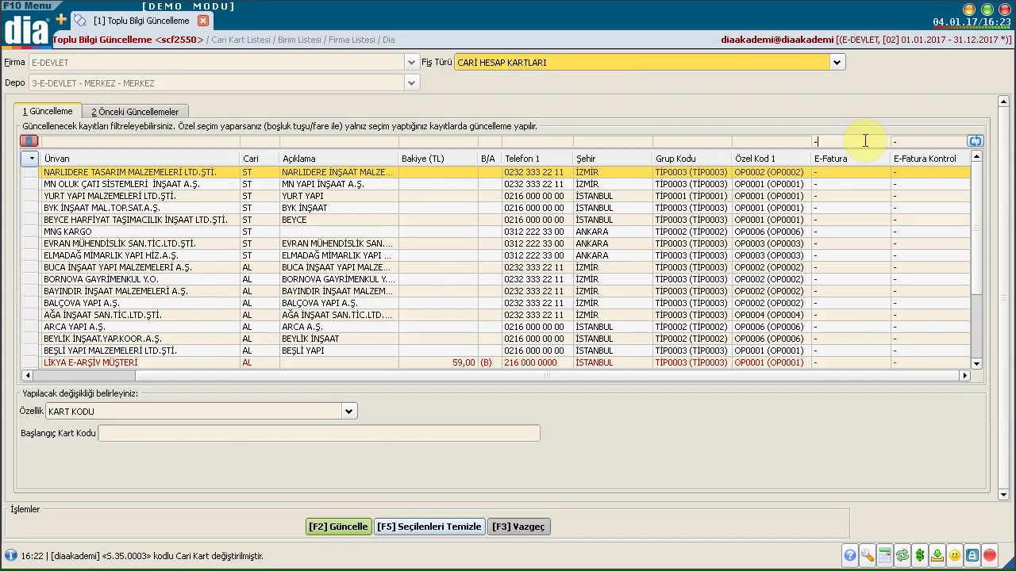
Step: Apply the column filters and mark the four consecutive current account cards from YURT YAPI MALZEMELERİ through MNG KARGO for updating
left_click(975, 140)
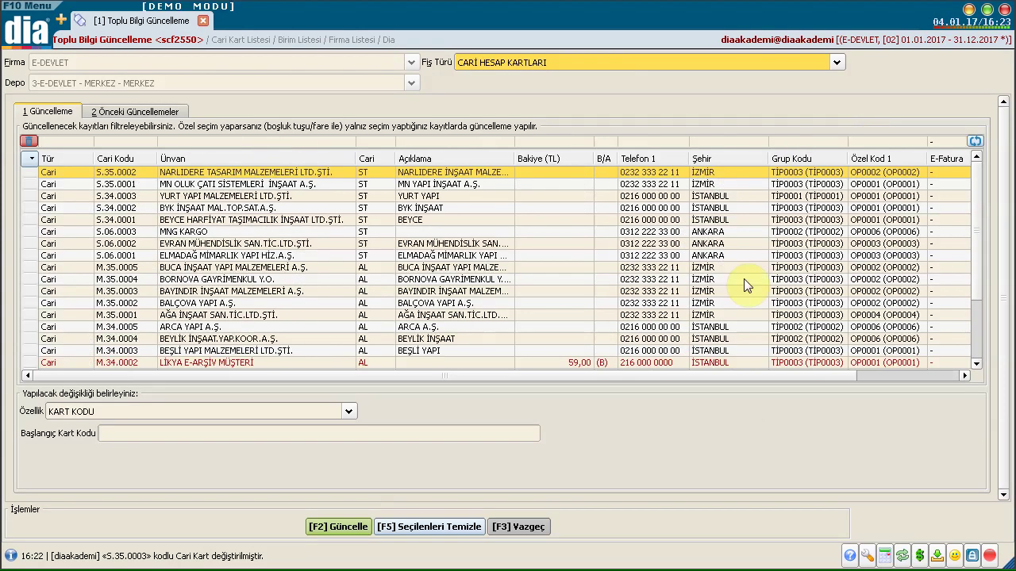
left_click(87, 196)
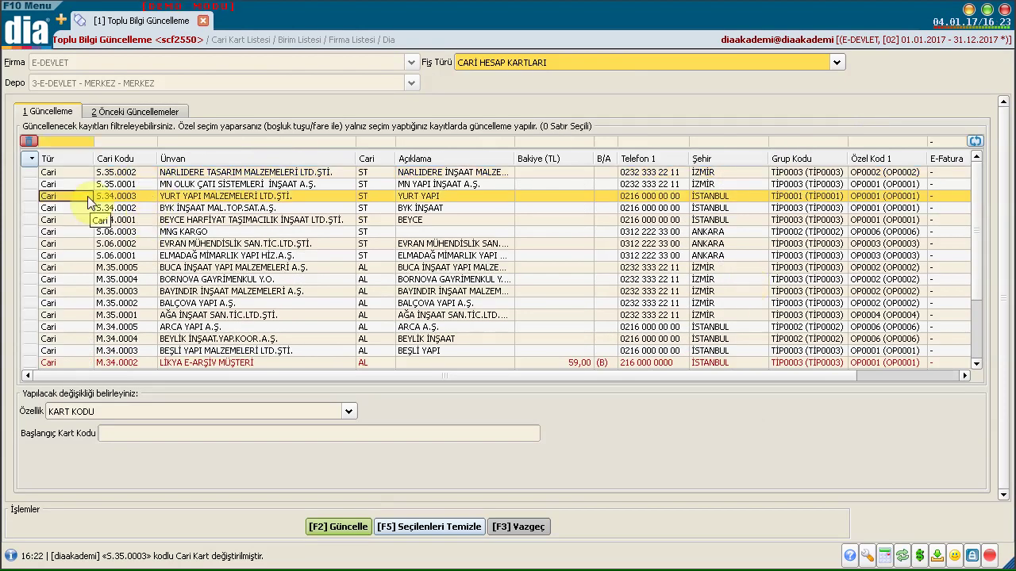
key("space")
key("space")
key("space")
key("space")
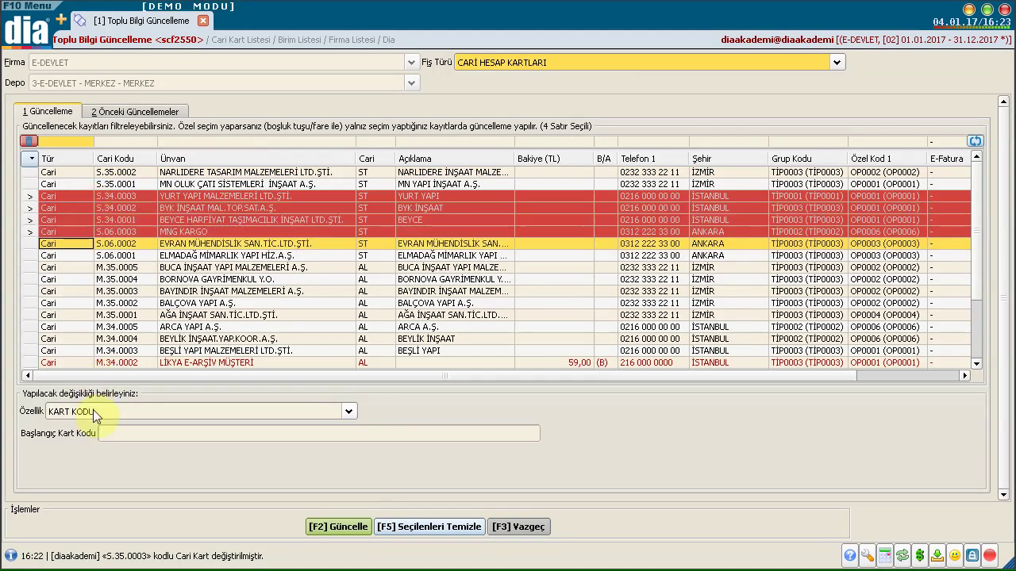
Step: Choose E-FATURA SENARYOSU as the property (Özellik) to update and set the E-Fatura Senaryosu to E Fatura Temel
left_click(290, 410)
scroll(150, 444, "down", 10)
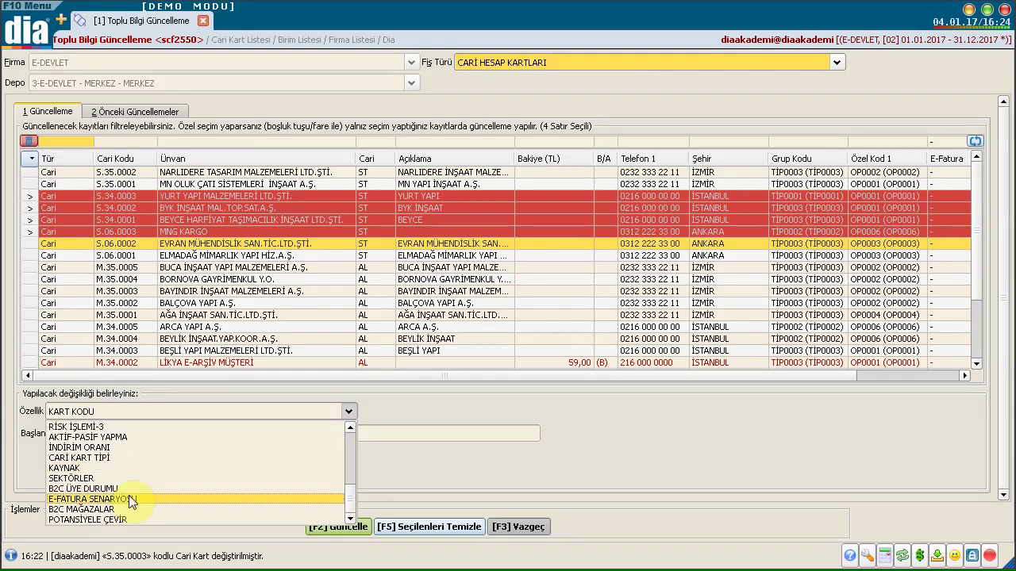
left_click(129, 498)
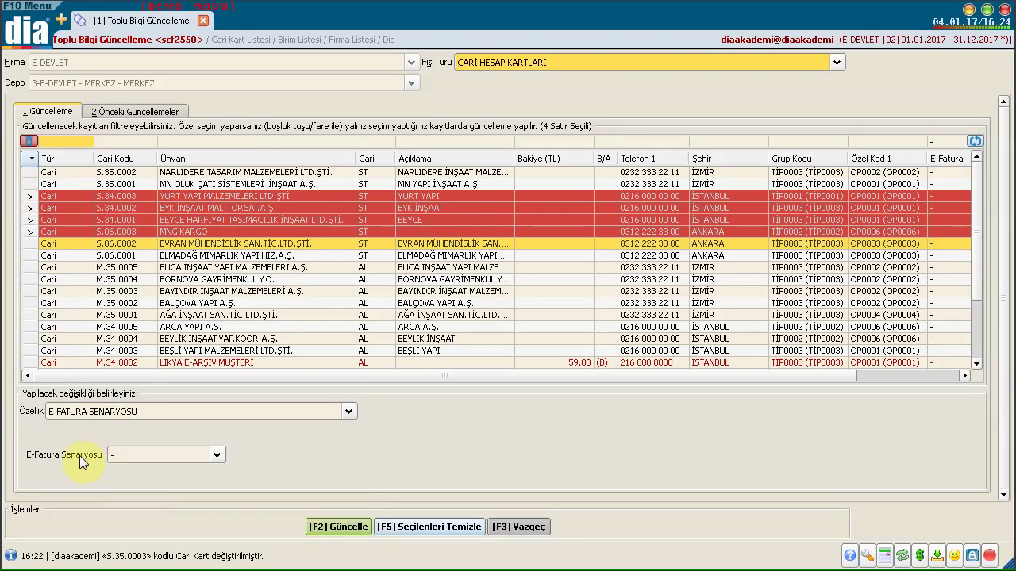
left_click(176, 454)
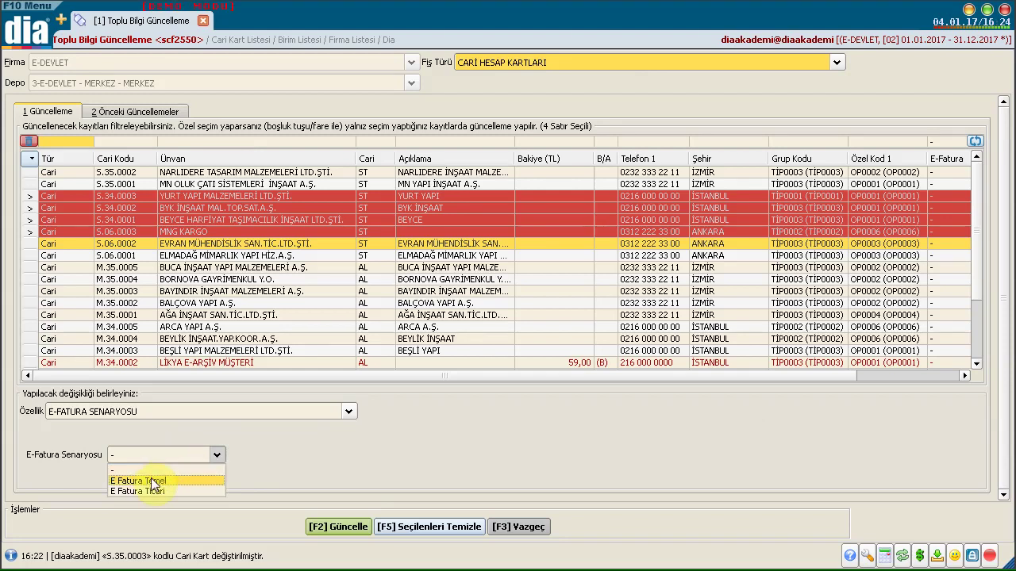
left_click(151, 479)
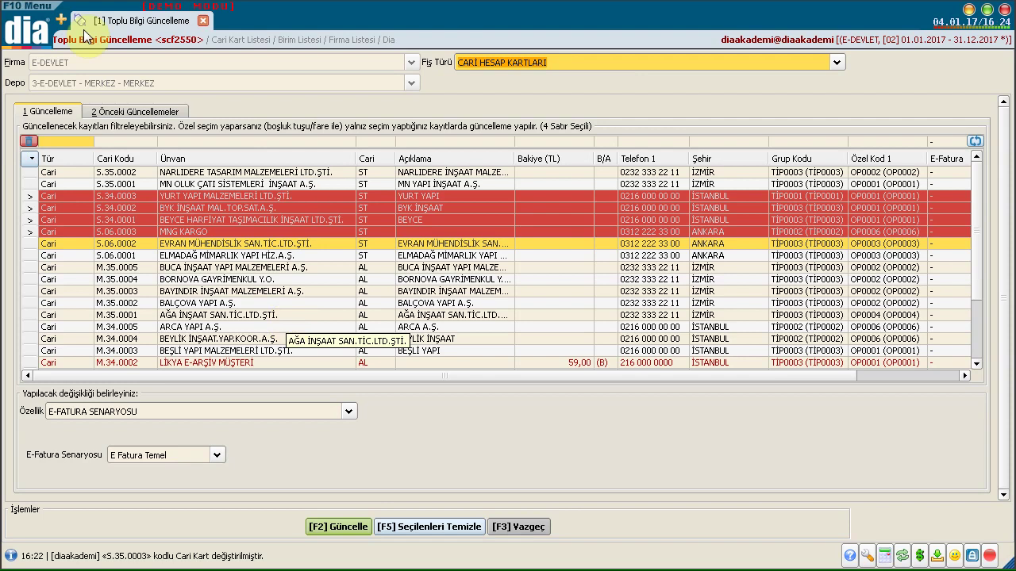
Step: Find Ödeme Planları by searching for "ödeme" and open the AÇIK HS. payment plan for editing
left_click(38, 35)
type("ödeme")
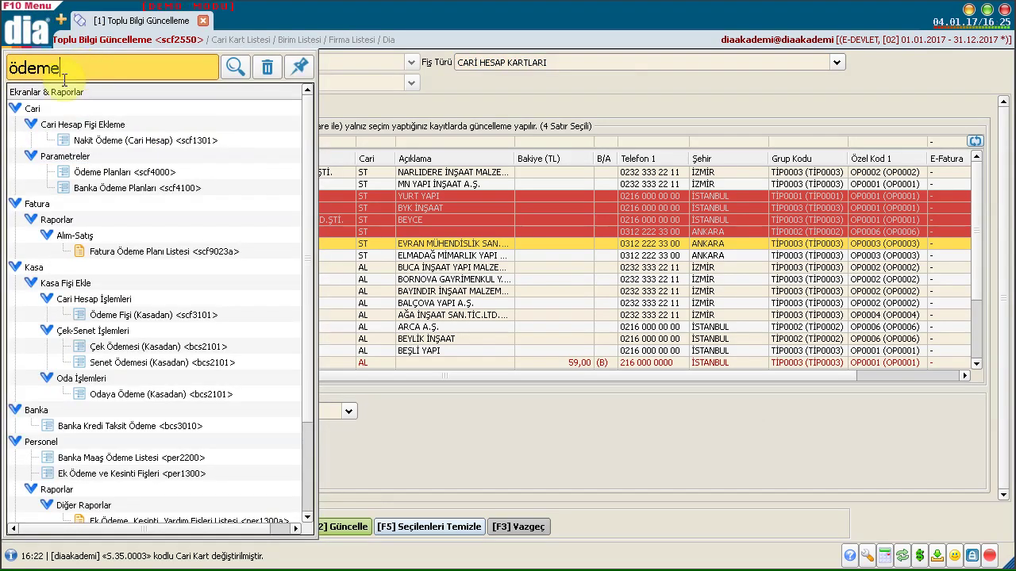
left_click(91, 173)
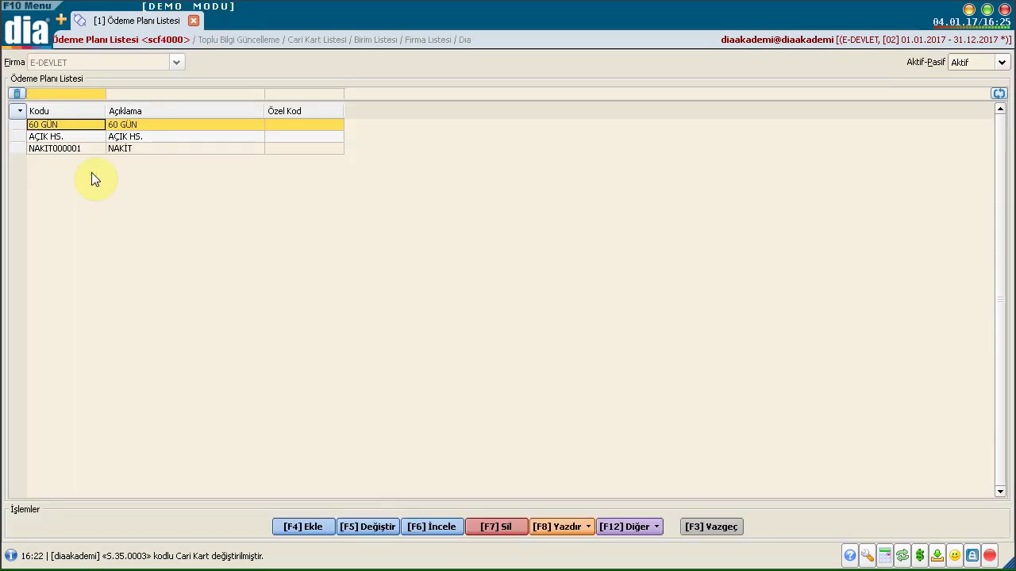
left_click(177, 137)
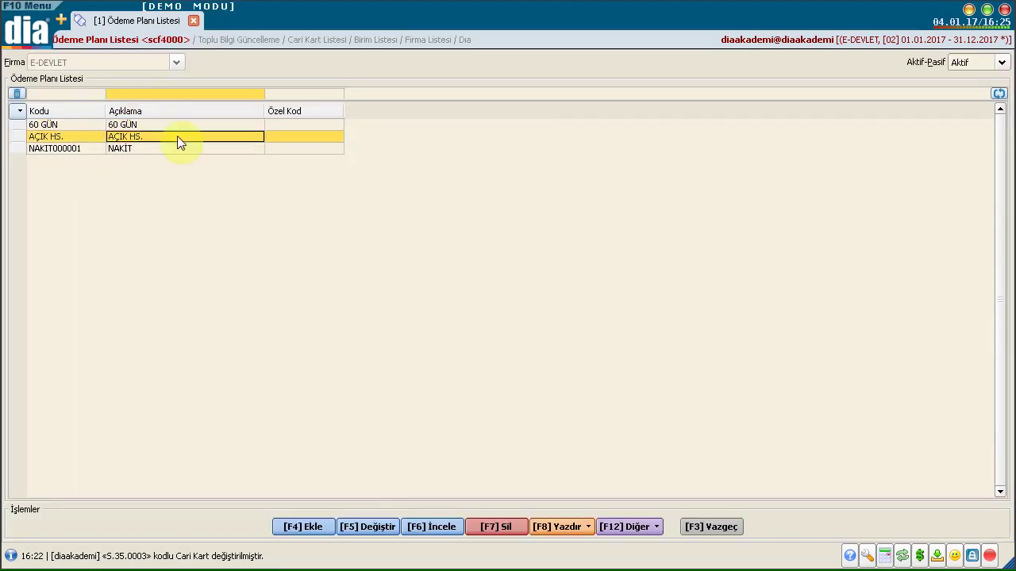
left_click(366, 525)
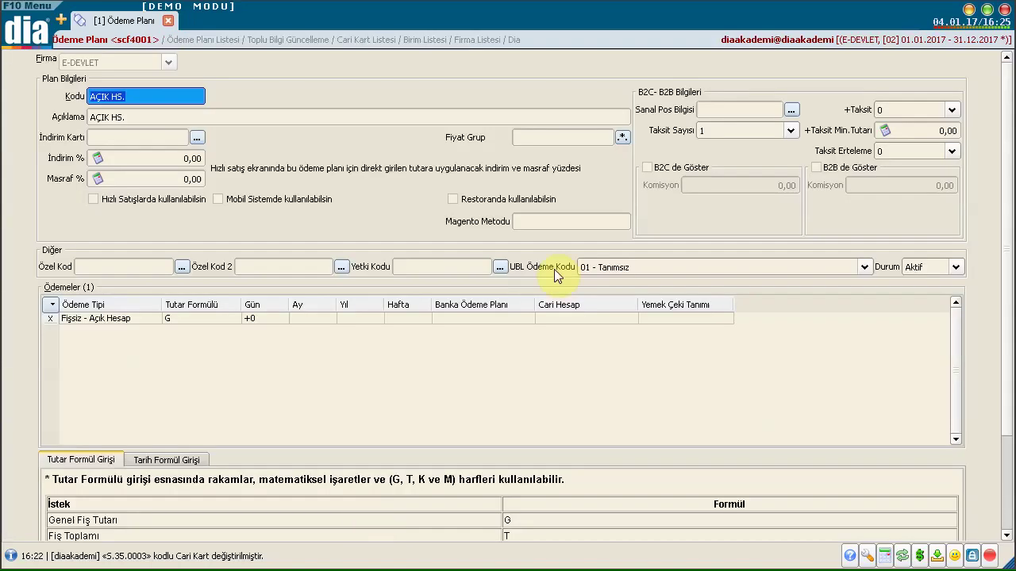
Step: Examine the available UBL Ödeme Kodu options of the AÇIK HS. payment plan
left_click(610, 270)
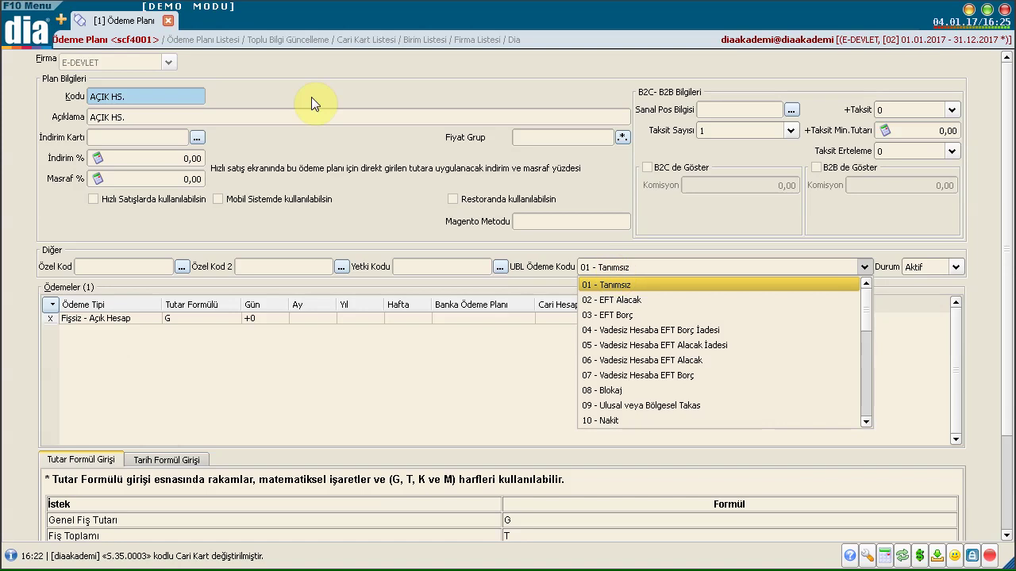
left_click(623, 286)
left_click(644, 270)
left_click_drag(866, 303, 867, 320)
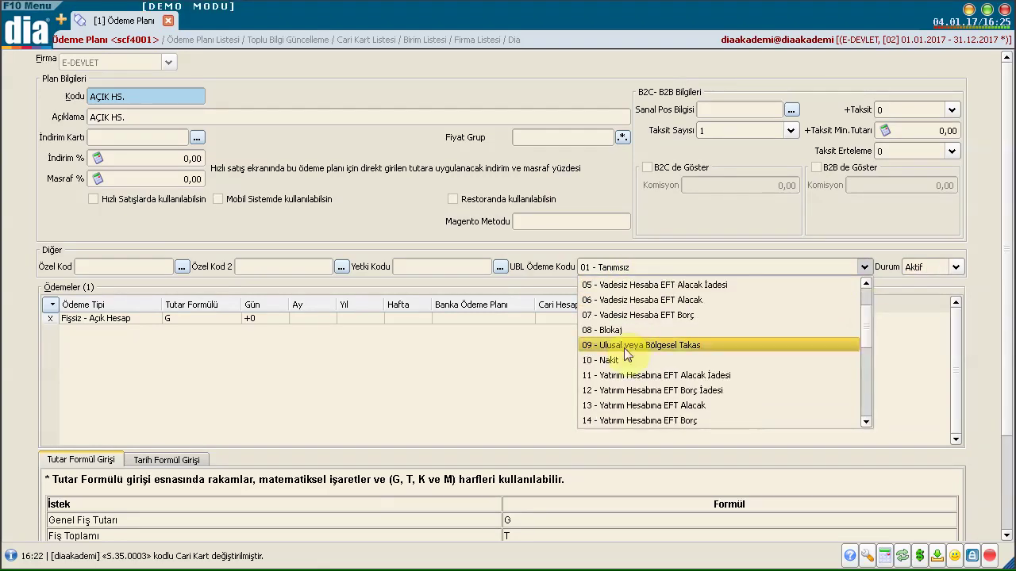
scroll(635, 353, "up", 1)
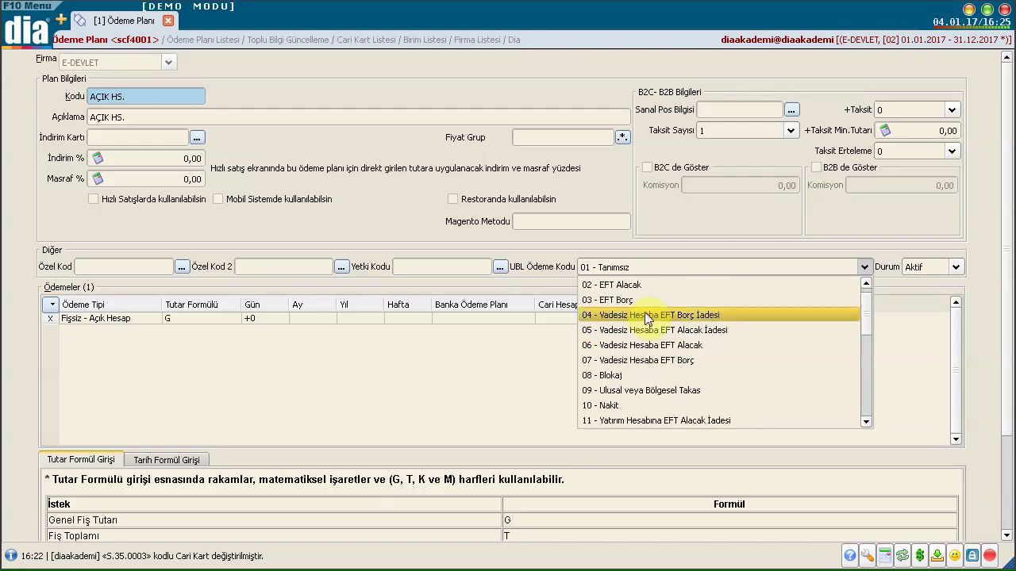
scroll(651, 333, "down", 2)
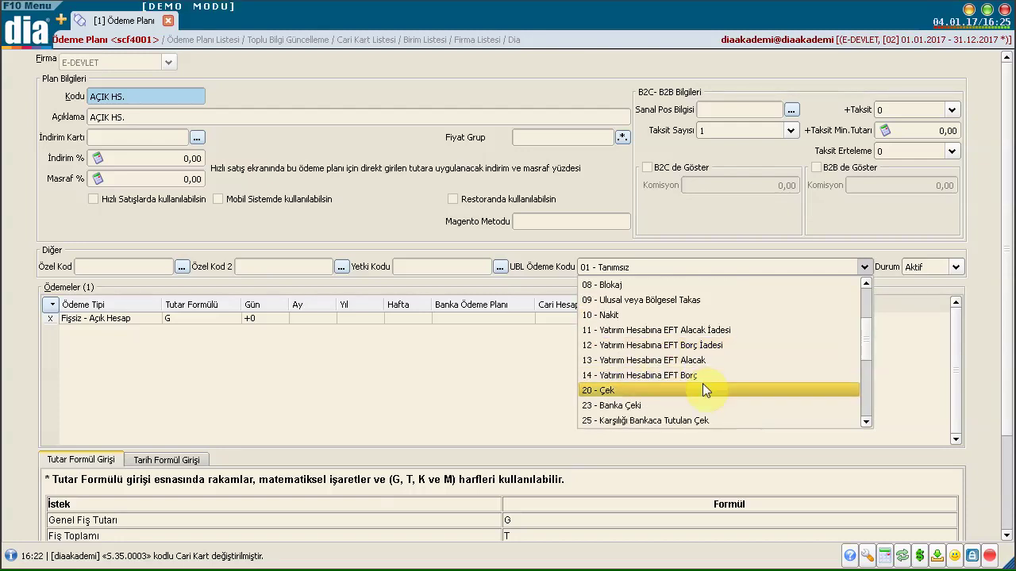
scroll(704, 383, "down", 1)
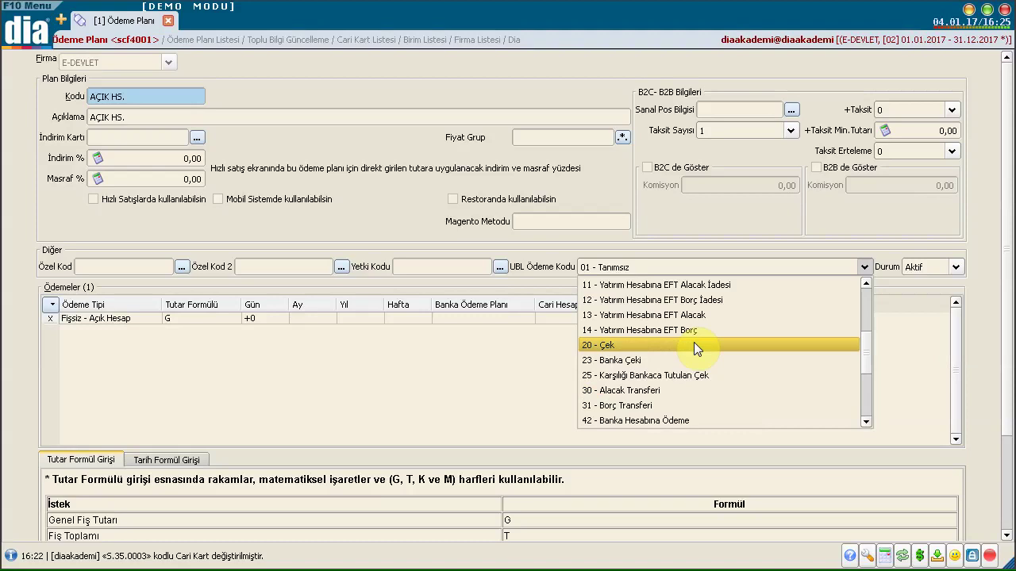
scroll(696, 364, "down", 3)
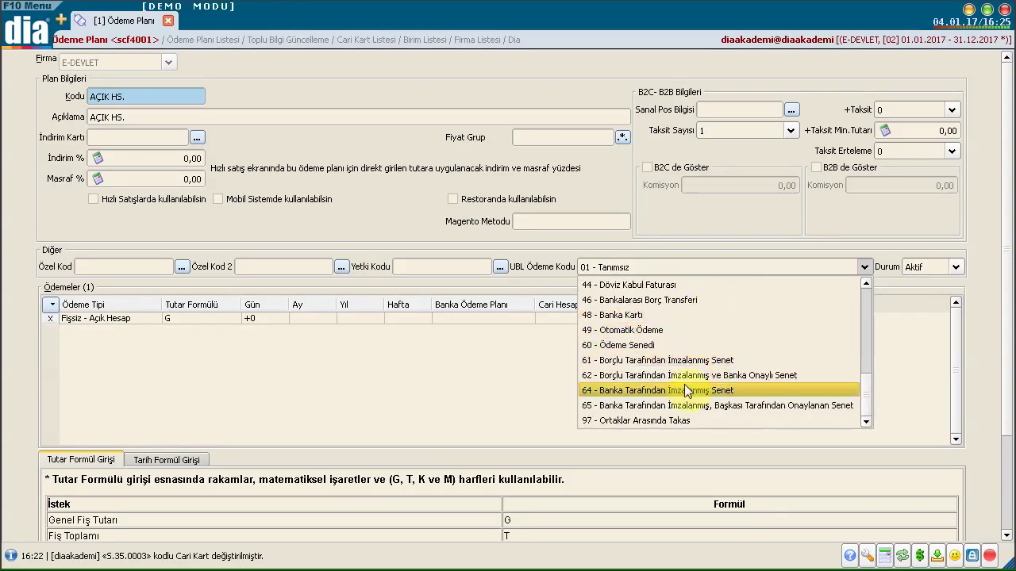
scroll(682, 373, "up", 2)
scroll(682, 369, "up", 3)
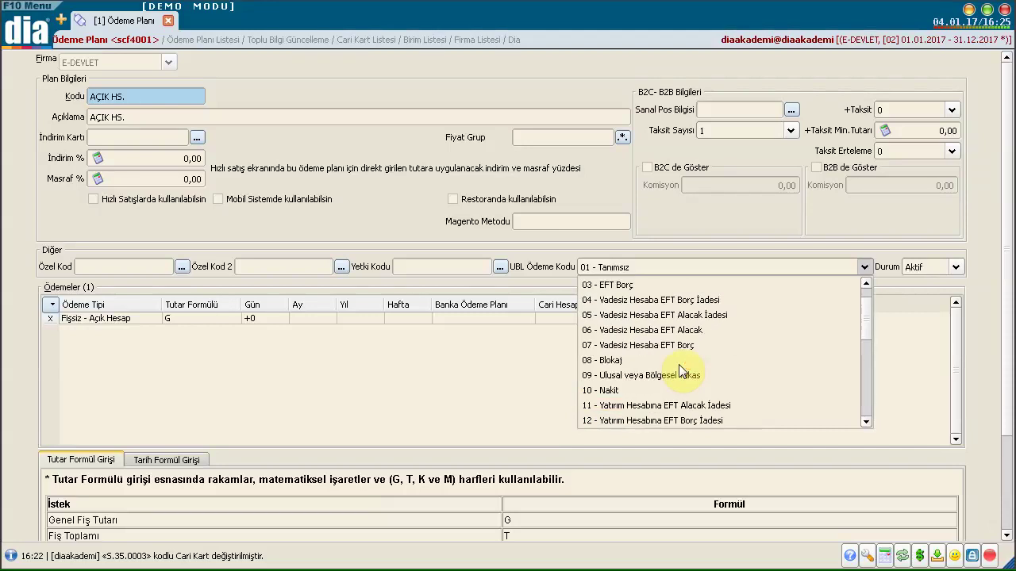
scroll(681, 370, "up", 1)
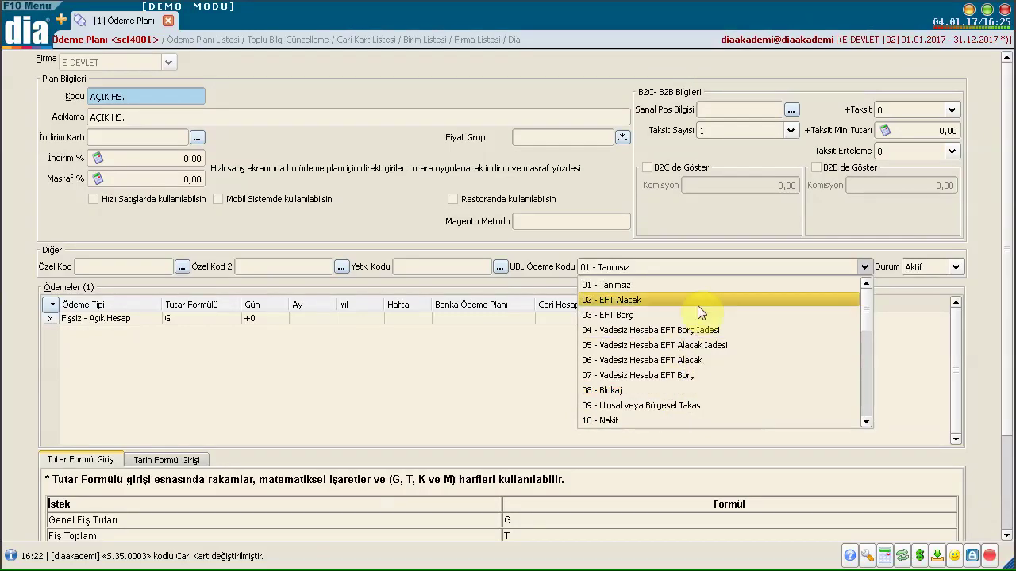
Step: Choose 01 - Tanımsız as the payment plan's UBL Ödeme Kodu and save the plan
left_click(653, 288)
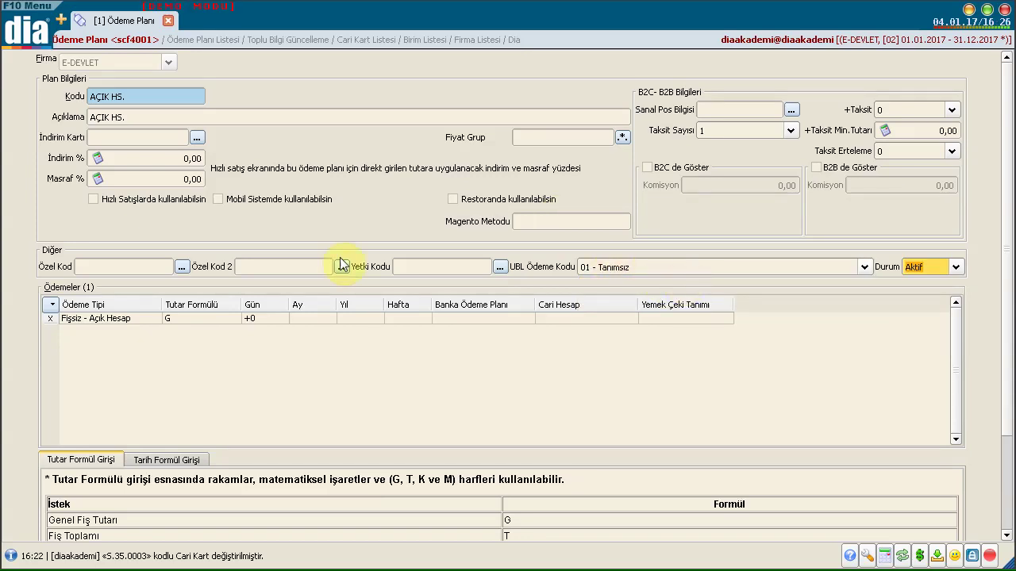
scroll(440, 309, "down", 3)
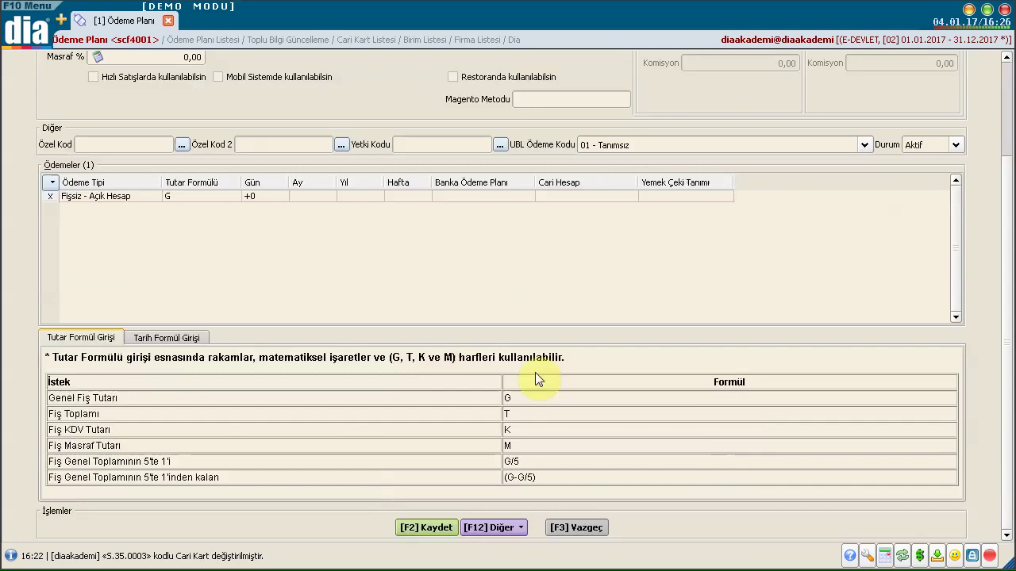
left_click(427, 530)
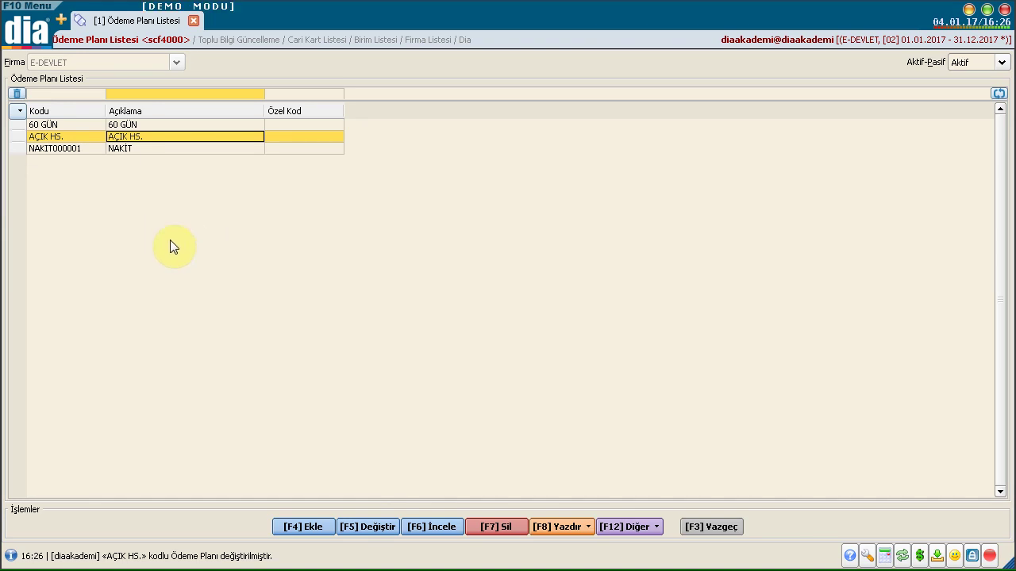
Step: Find Stok-Malzeme Listesi by searching for "stok" and open the TEST STOK stock card for editing
left_click(38, 36)
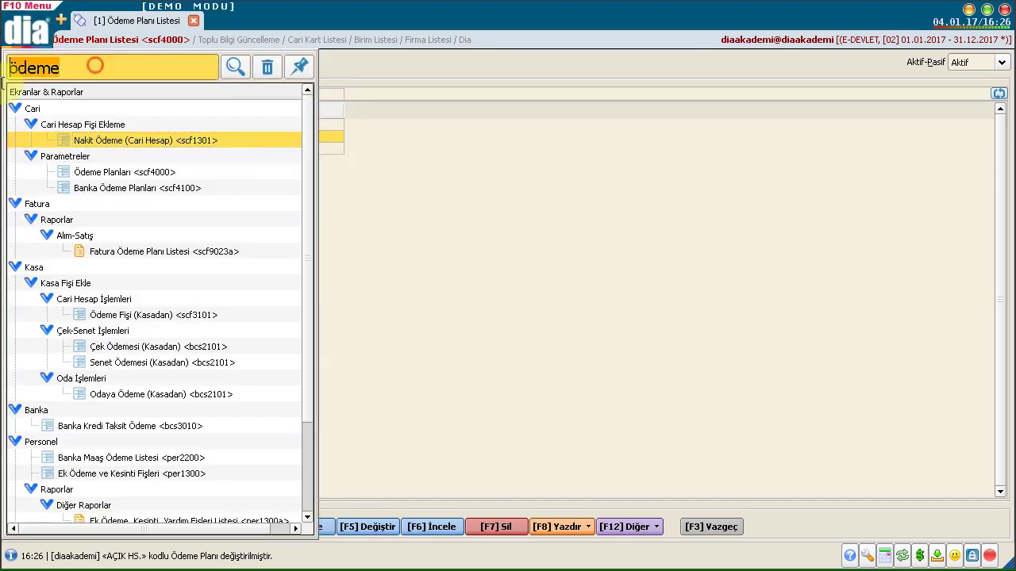
type("stok")
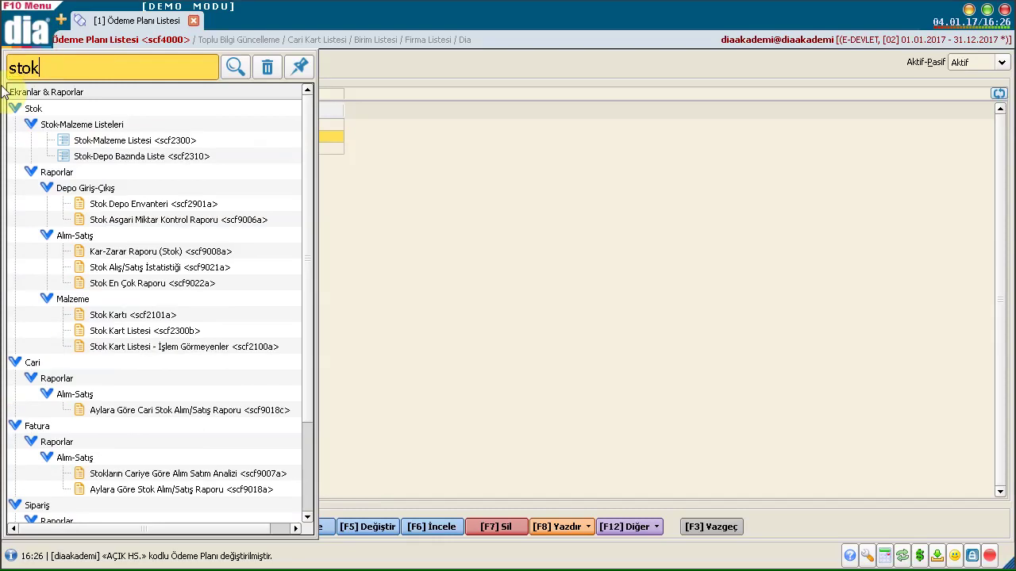
left_click(91, 141)
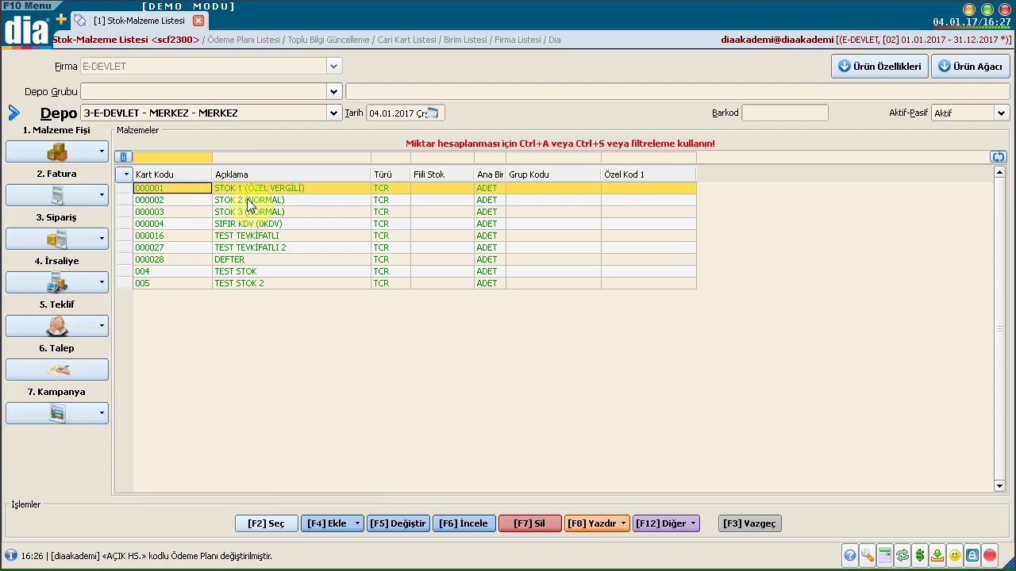
left_click(254, 271)
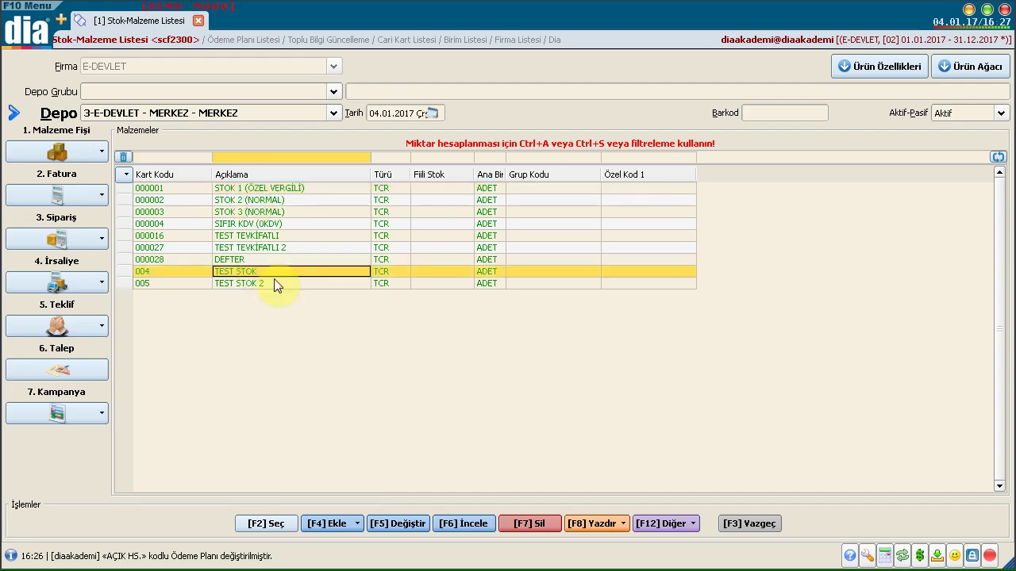
left_click(400, 525)
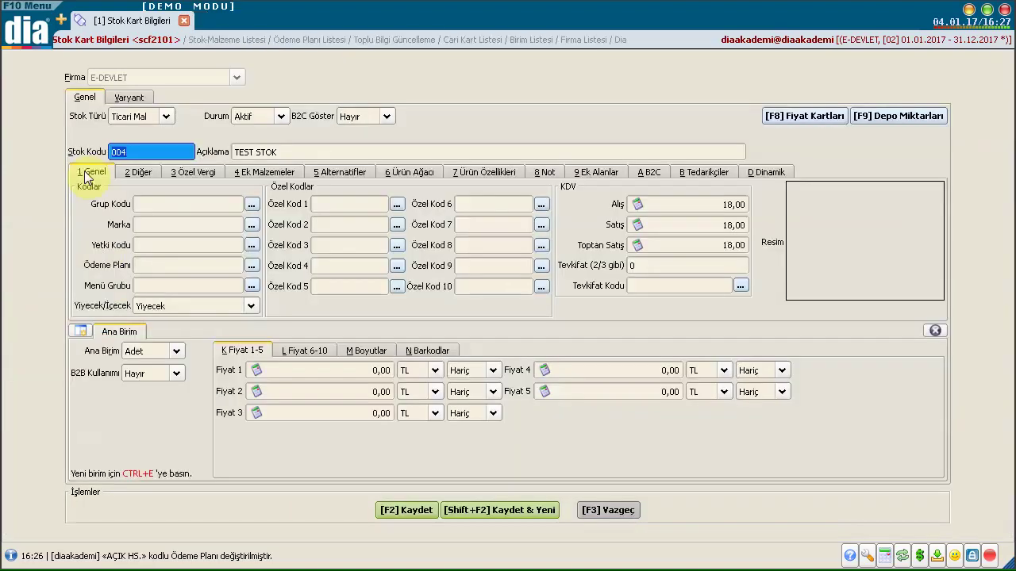
Step: Set Uygulama under ALIŞ Özel Vergi to Oran+Tutara Göre in the stock card's special tax settings
left_click(202, 173)
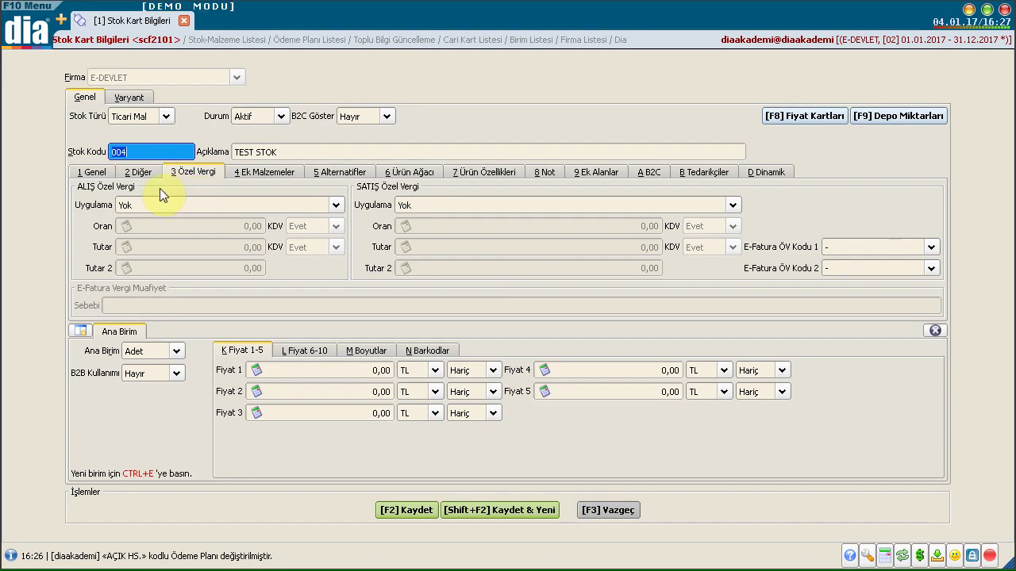
left_click(435, 204)
left_click(370, 268)
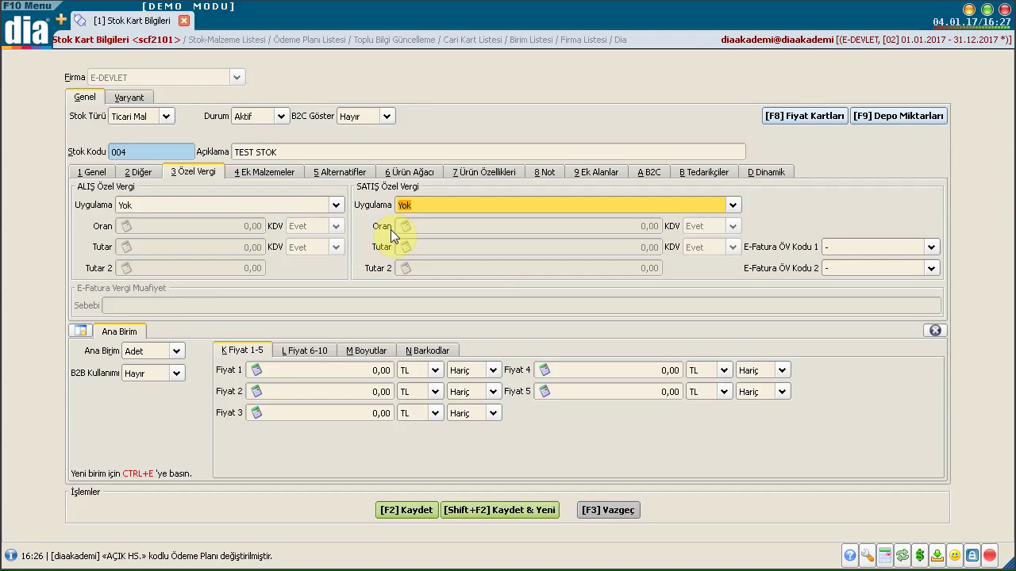
left_click(217, 204)
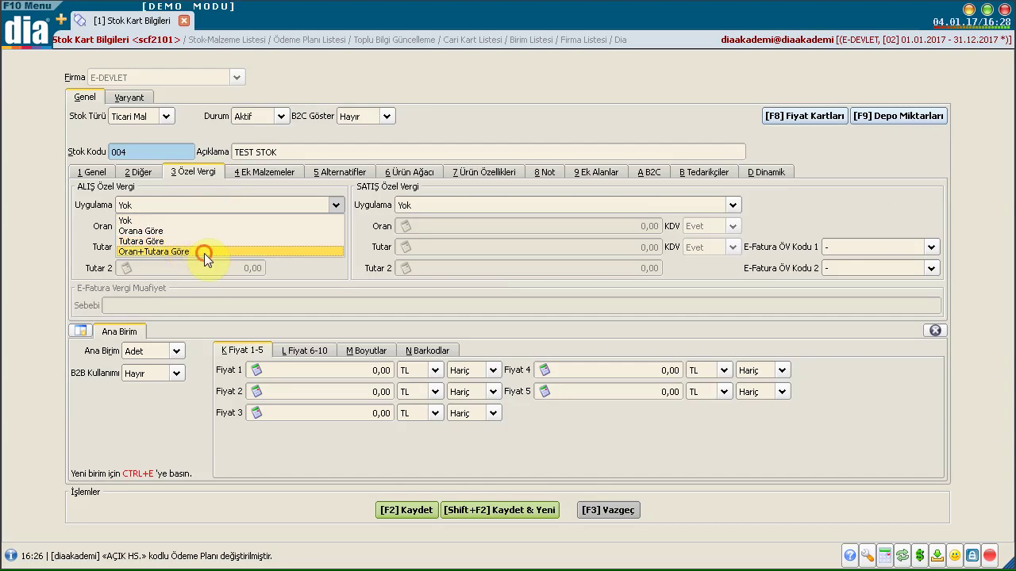
left_click(204, 252)
left_click(210, 204)
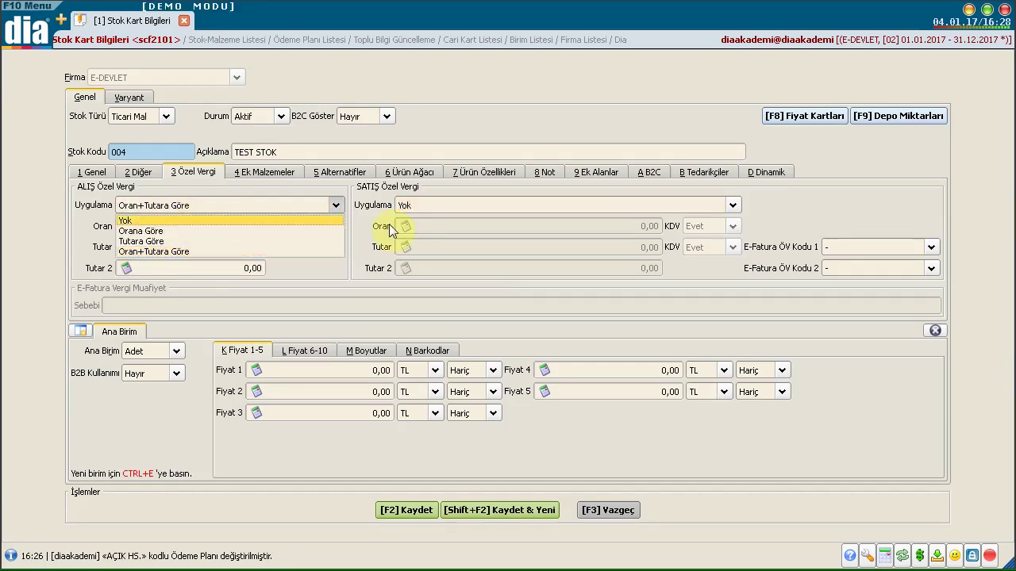
key("Escape")
Step: Review the Oran, Tutar and Tutar 2 fields and the KDV options under ALIŞ Özel Vergi
left_click(238, 226)
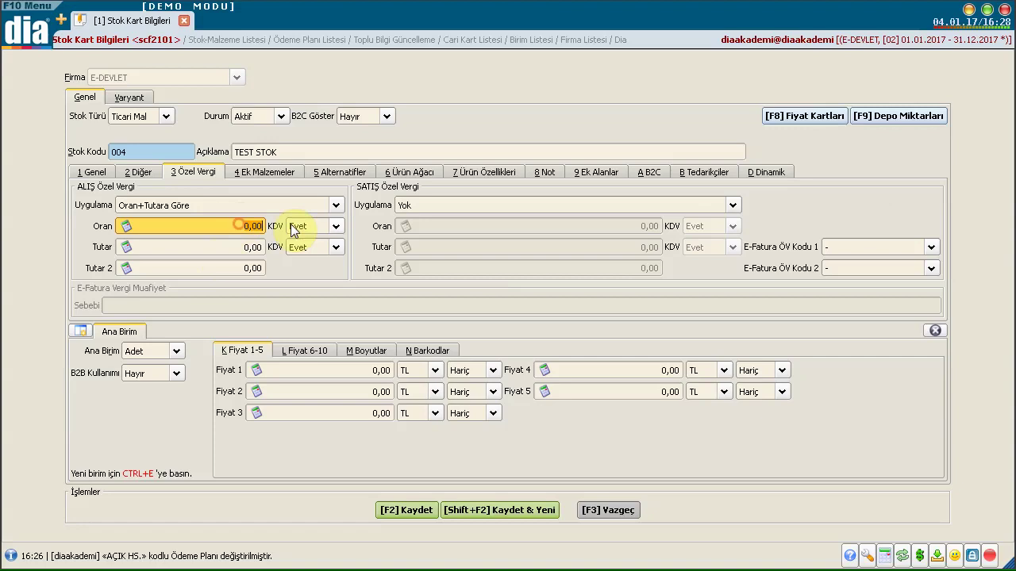
left_click(218, 247)
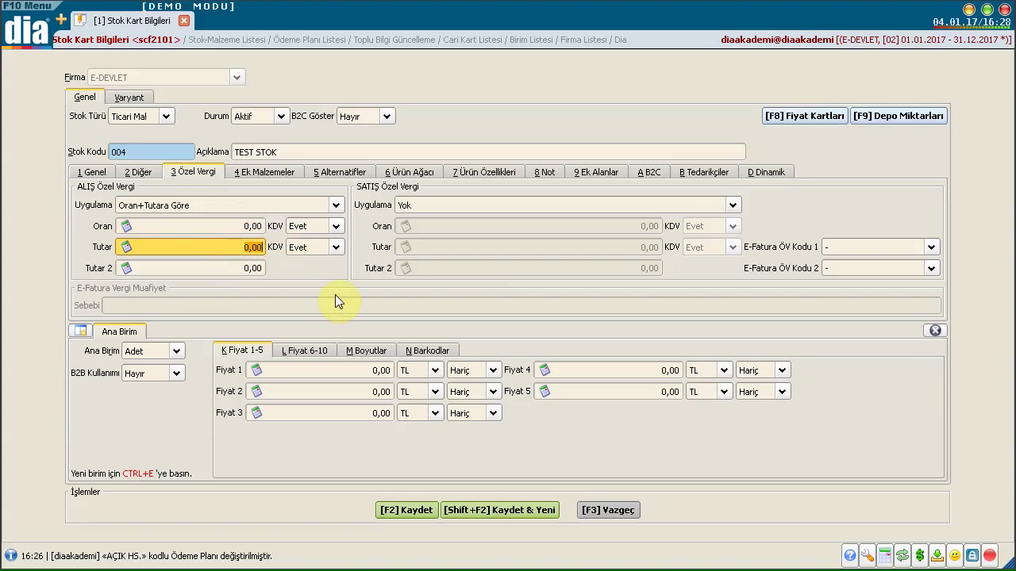
left_click(211, 268)
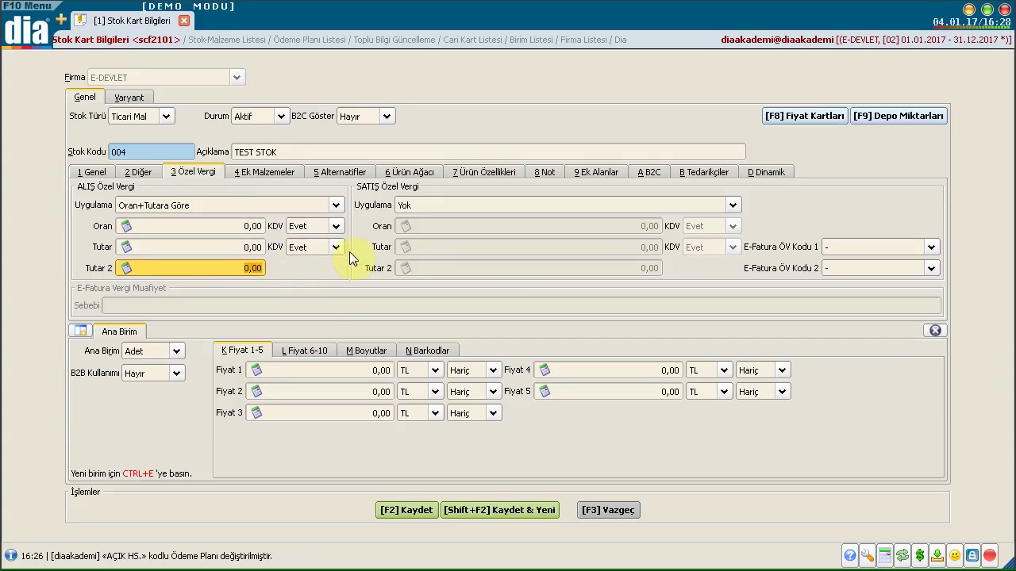
left_click(335, 227)
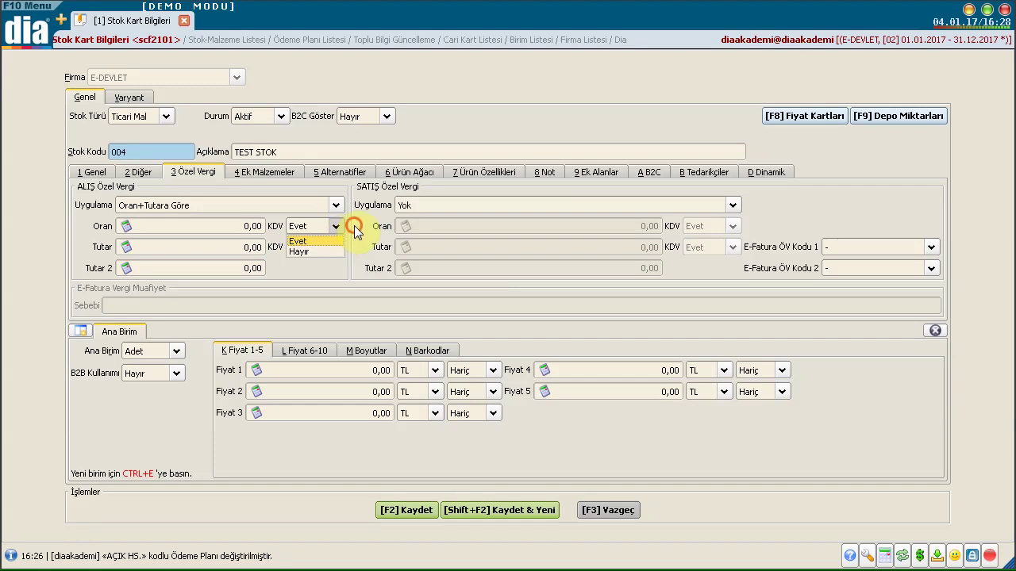
left_click(355, 243)
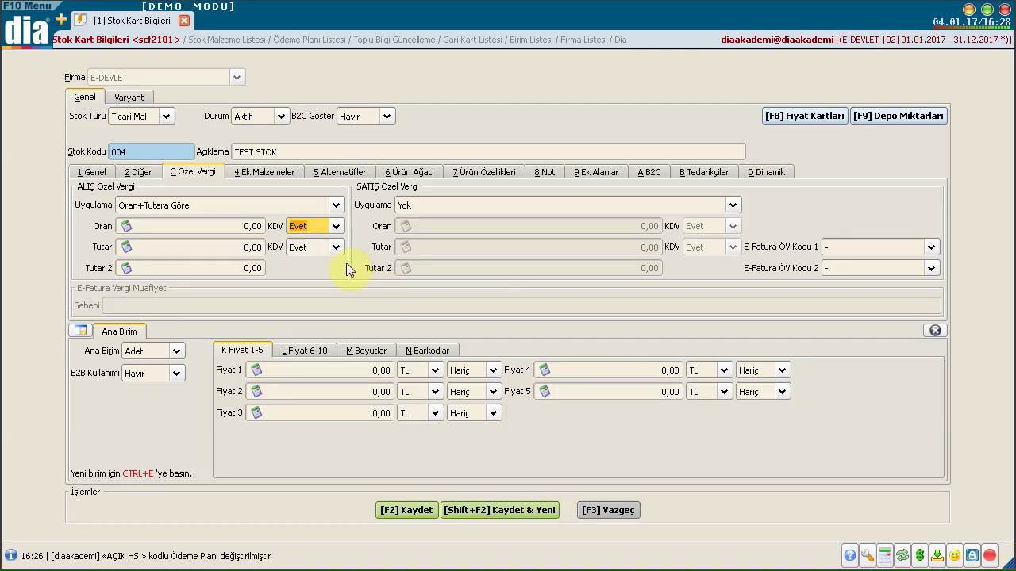
Step: Review the E-Fatura ÖV Kodu 1 options and set Uygulama under SATIŞ Özel Vergi to Orana Göre
left_click(833, 251)
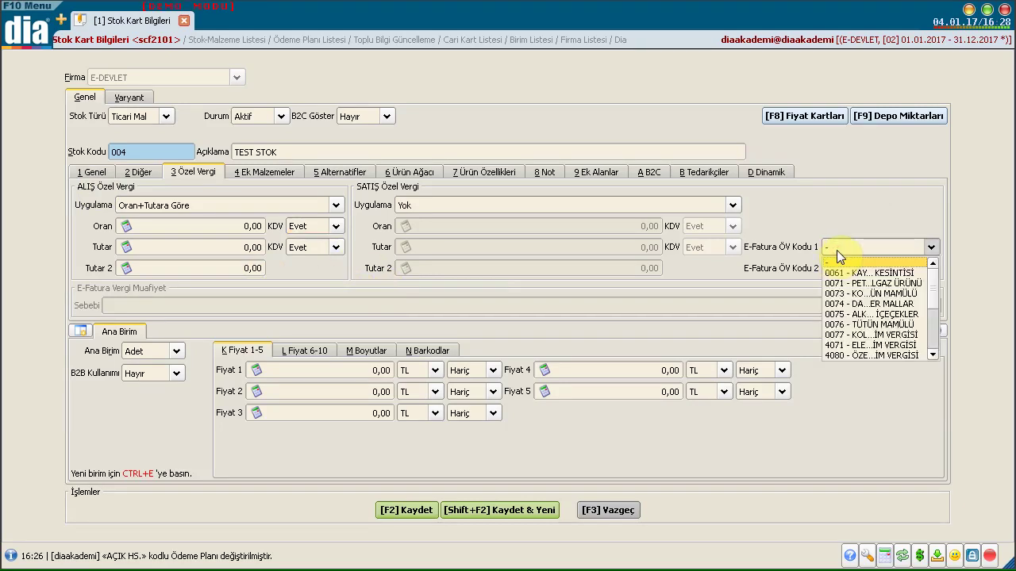
scroll(855, 307, "down", 5)
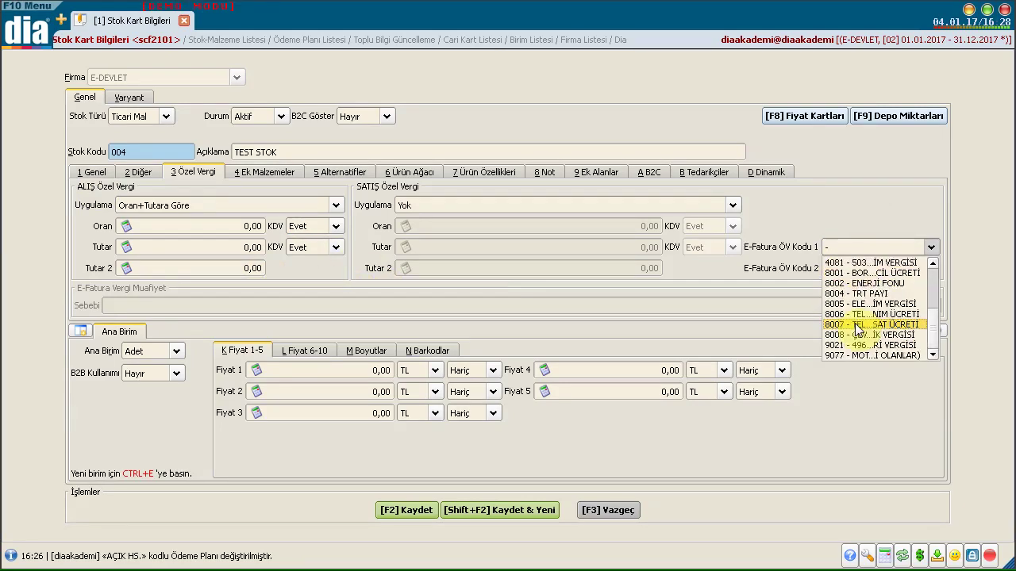
left_click(608, 288)
left_click(428, 199)
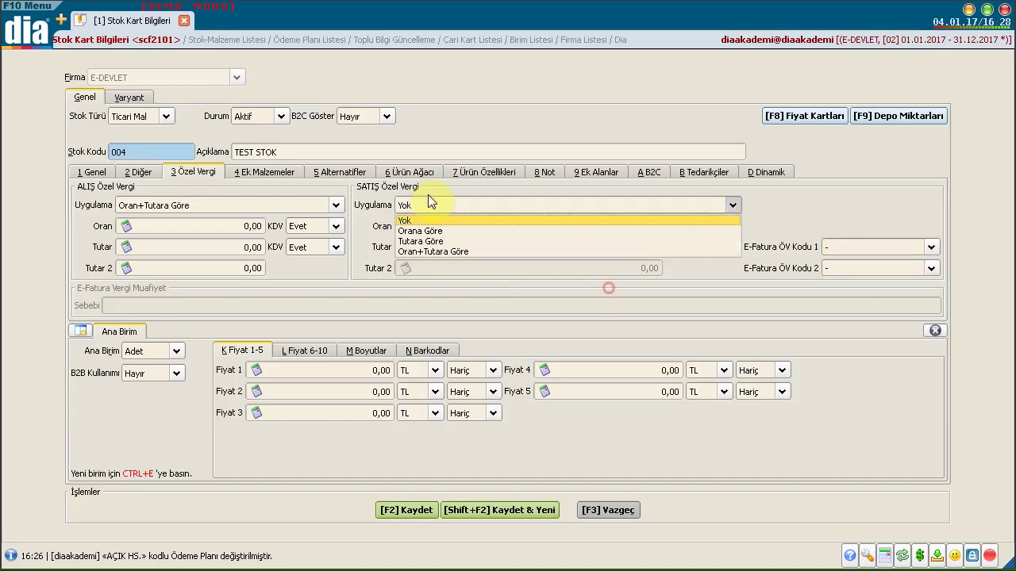
left_click(446, 232)
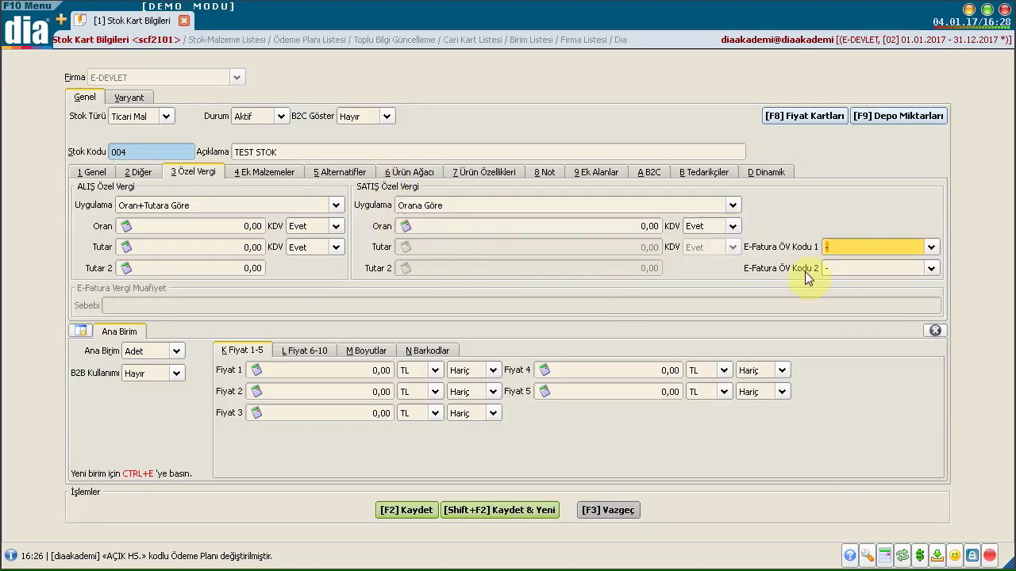
Step: Review the available E-Fatura ÖV Kodu 2 options under SATIŞ Özel Vergi without choosing one
left_click(846, 269)
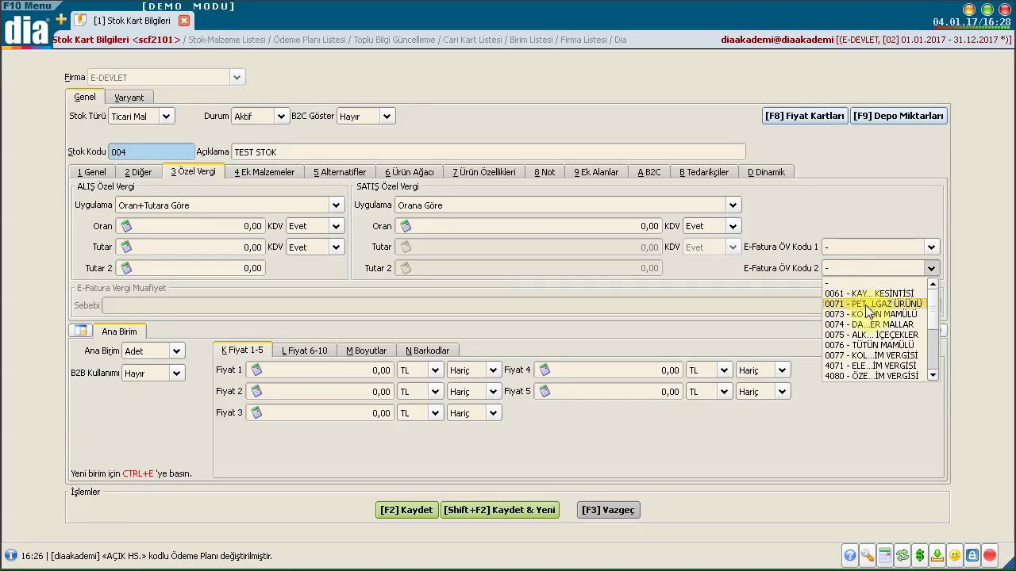
scroll(873, 353, "down", 1)
scroll(873, 349, "down", 3)
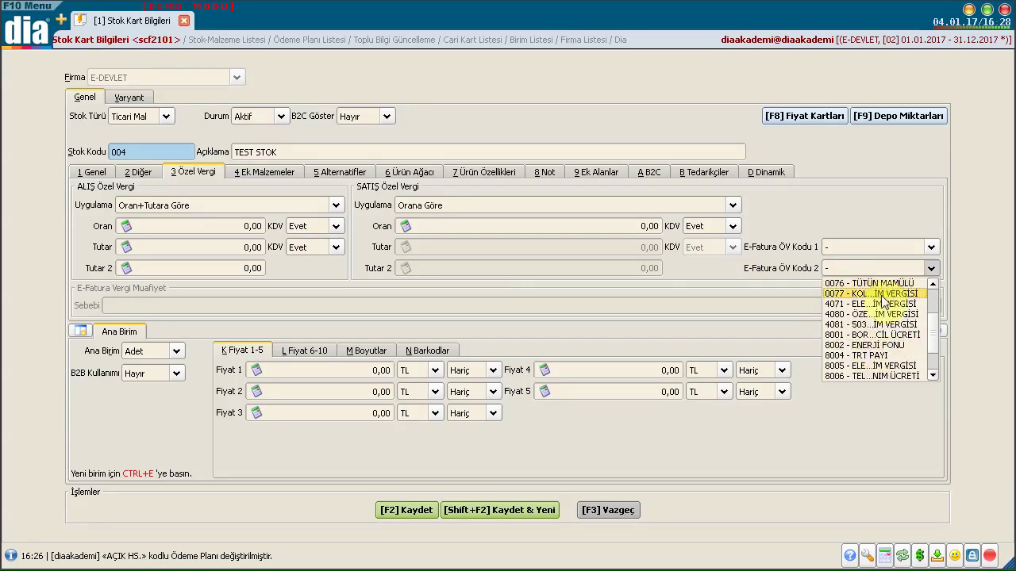
left_click(597, 289)
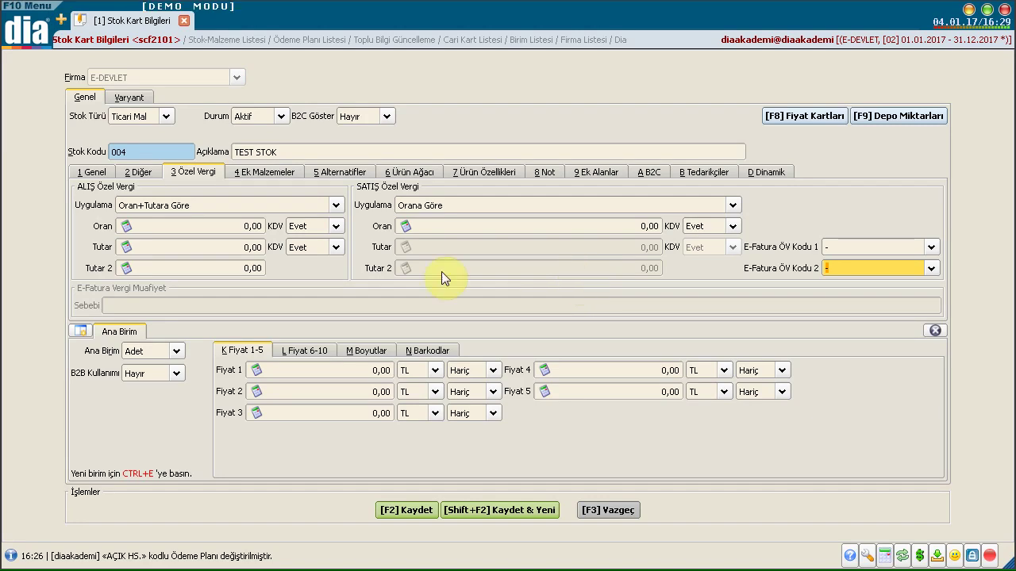
Step: Choose 607 - ÖZEL GÜVENLİK HİZMETİ as the Tevkifat Kodu in the stock card's general KDV settings
left_click(86, 172)
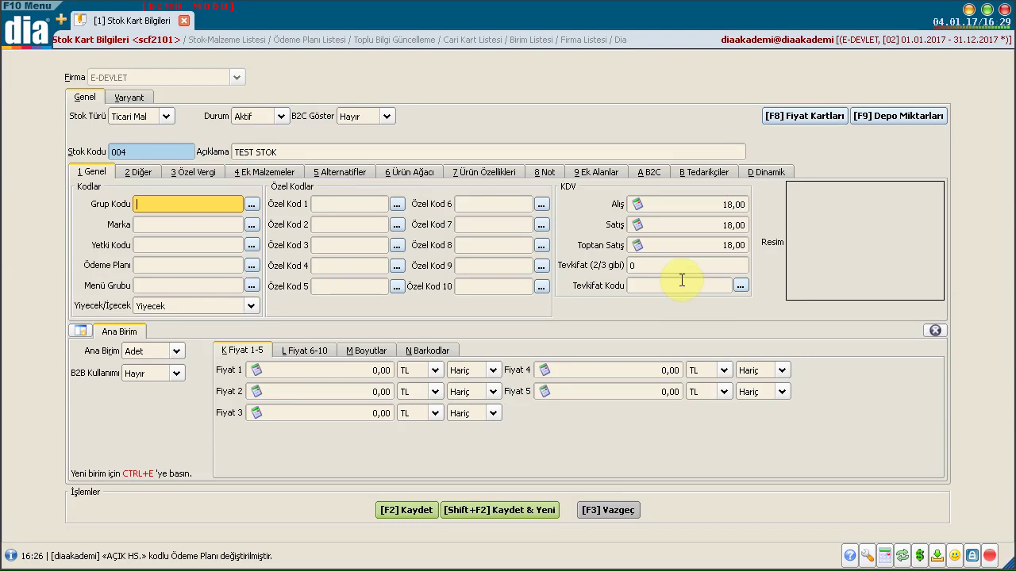
left_click(646, 286)
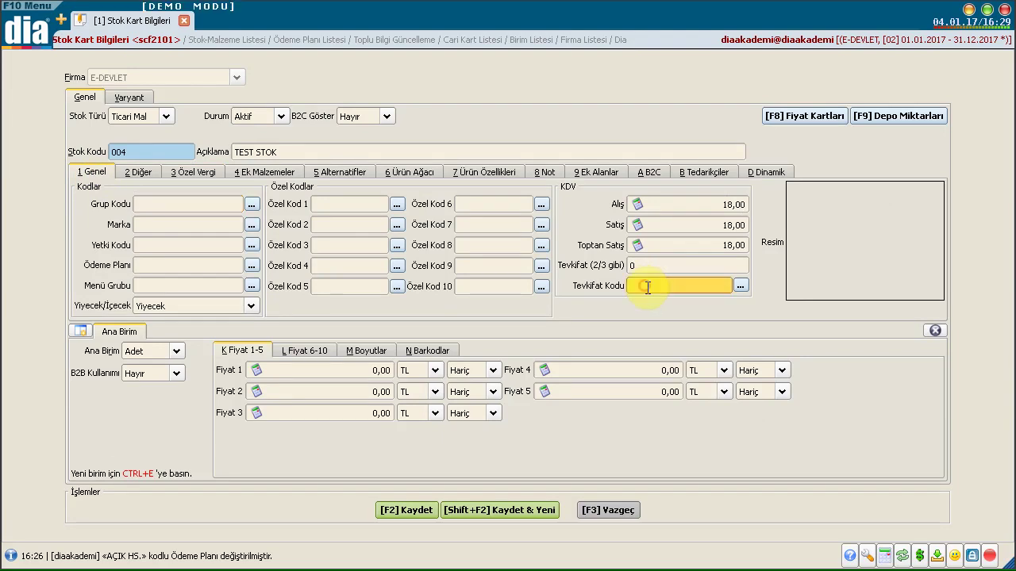
left_click(739, 287)
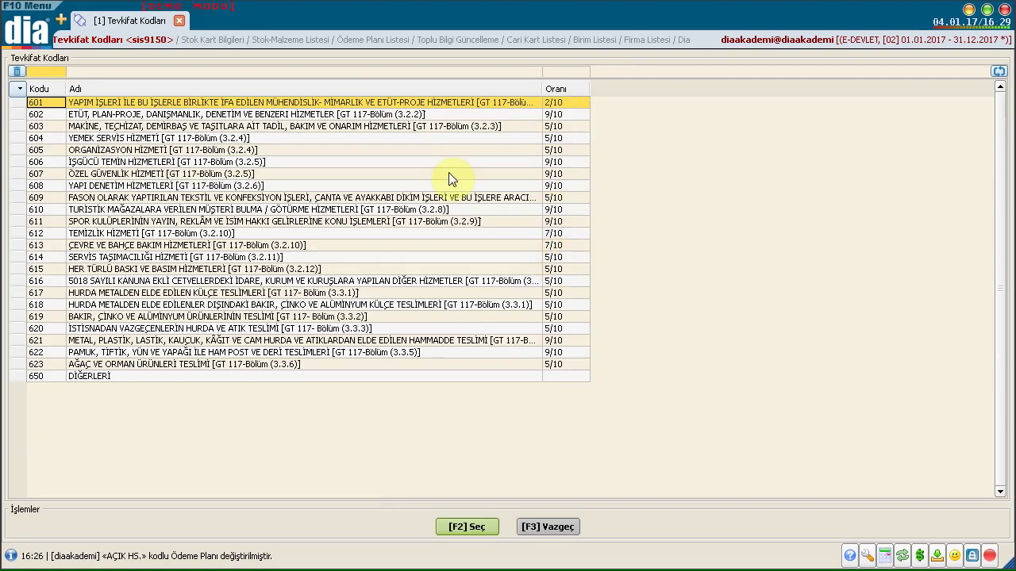
double_click(331, 176)
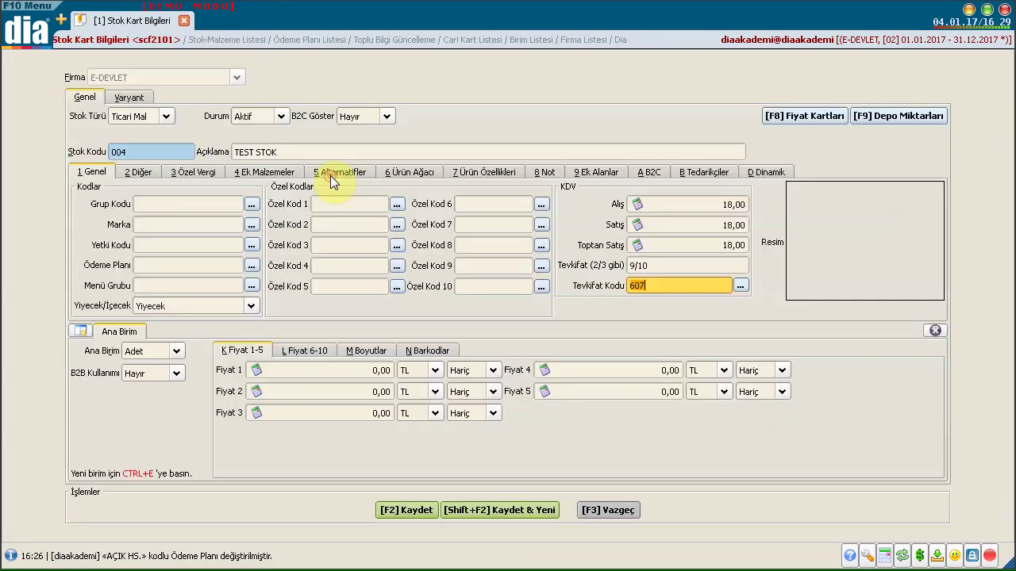
left_click(656, 265)
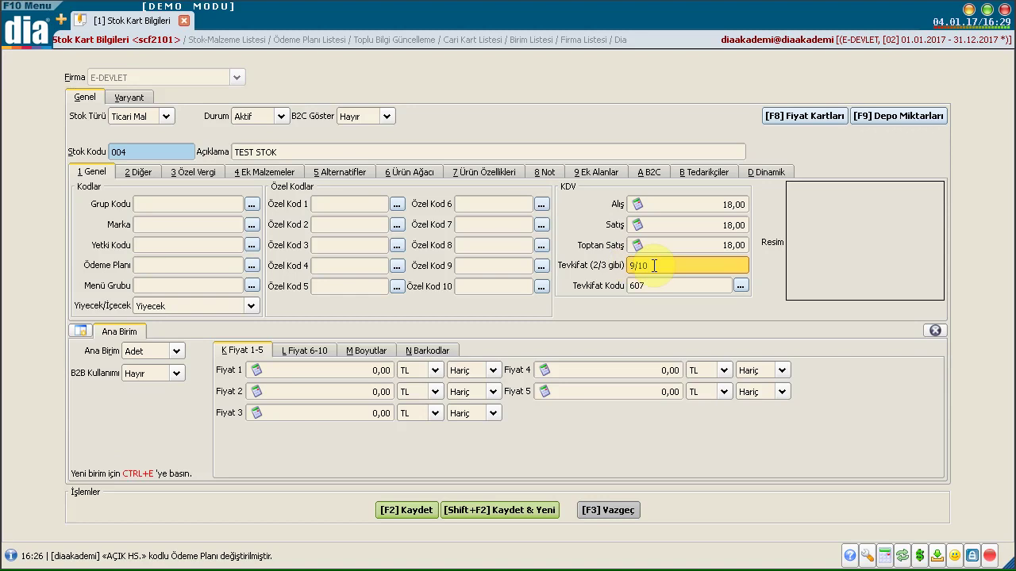
Step: Show the stock card's Tedarikçiler table and look at its Tedarikçi Stok Kodu field
left_click(703, 173)
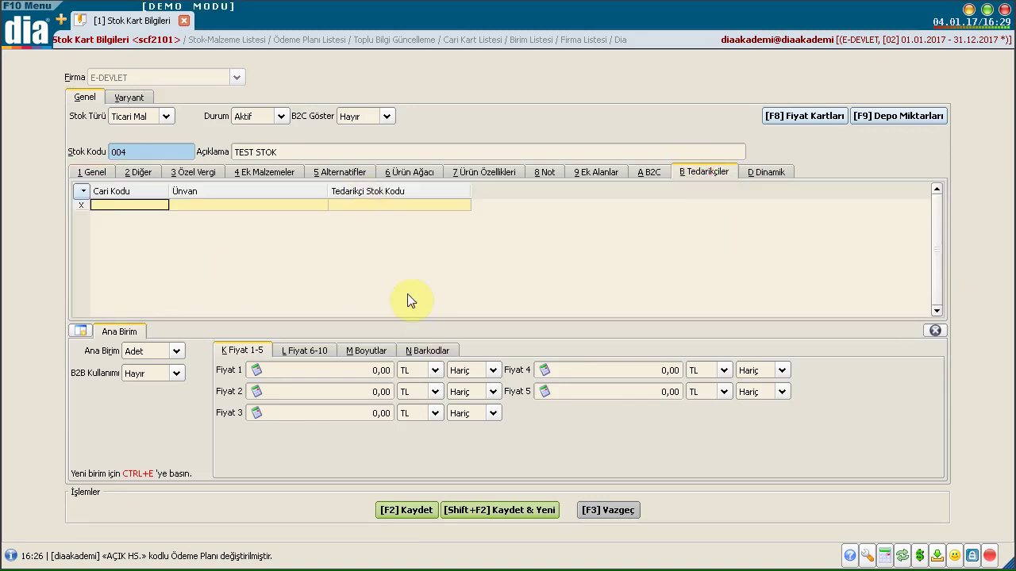
left_click(380, 205)
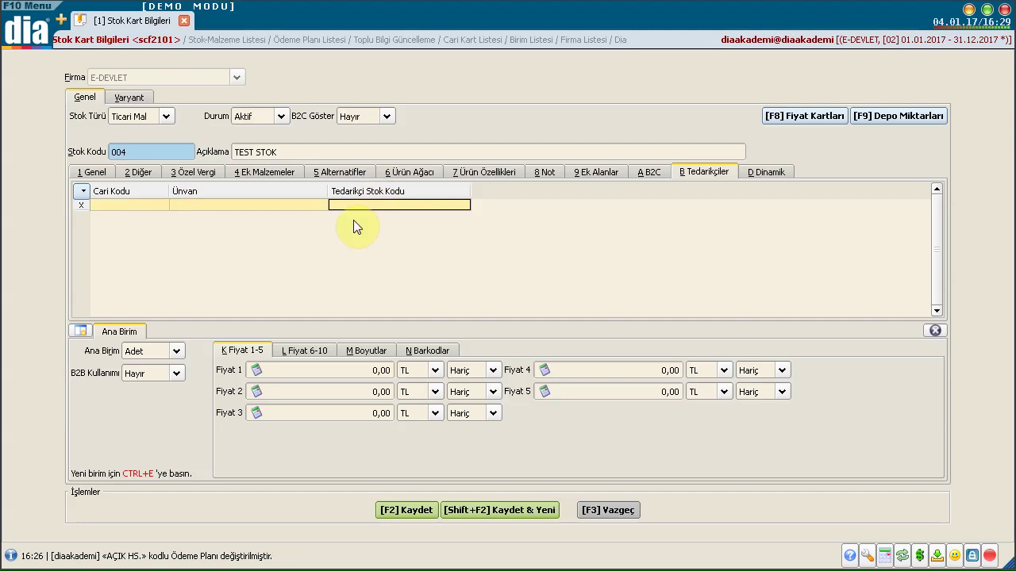
Step: Open E-Fatura Gelen Kutusu alongside the stock card and transfer the second listed TEVKIFAT e-invoice to a Mal Alım invoice
left_click(63, 29)
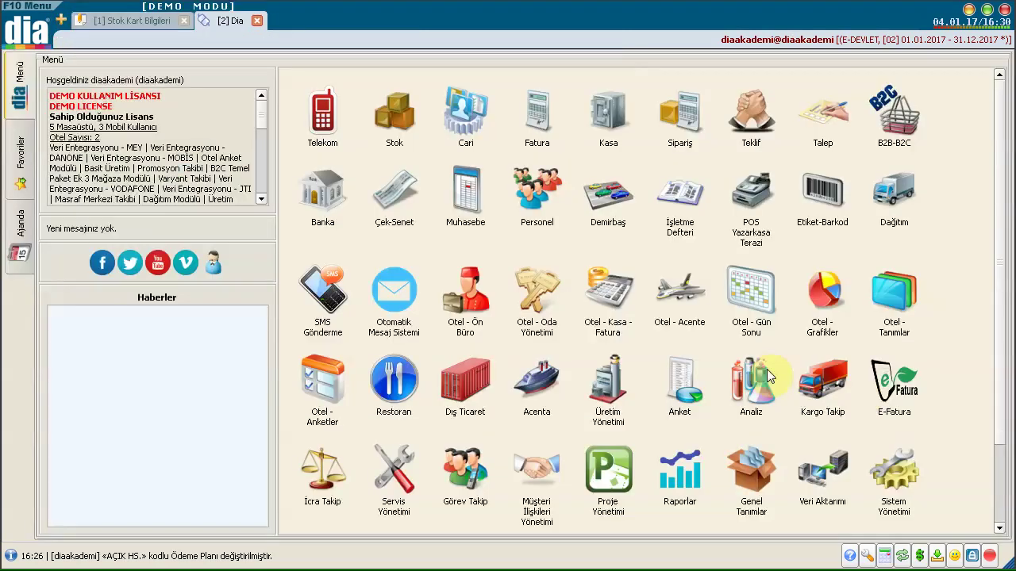
left_click(891, 385)
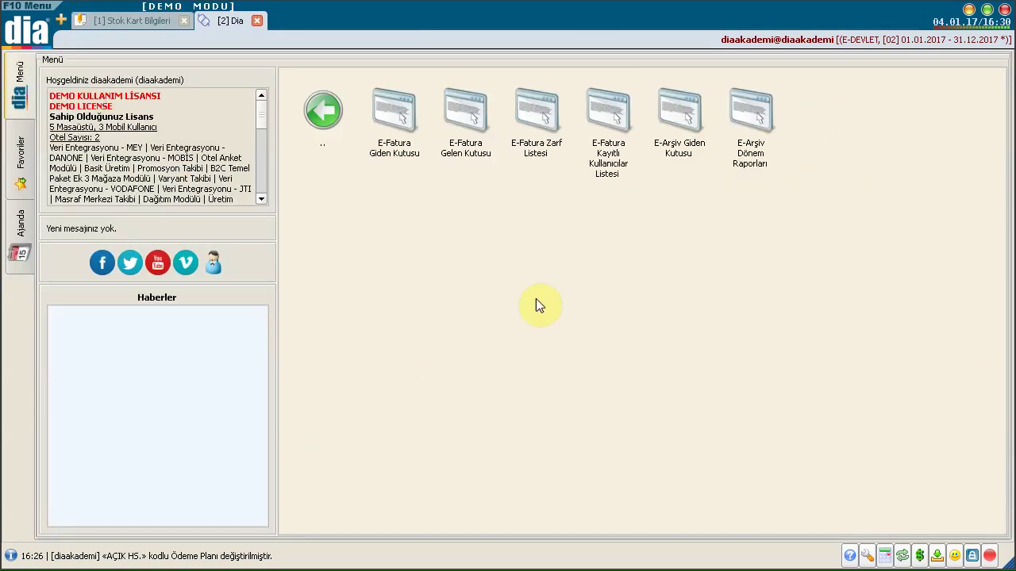
left_click(471, 119)
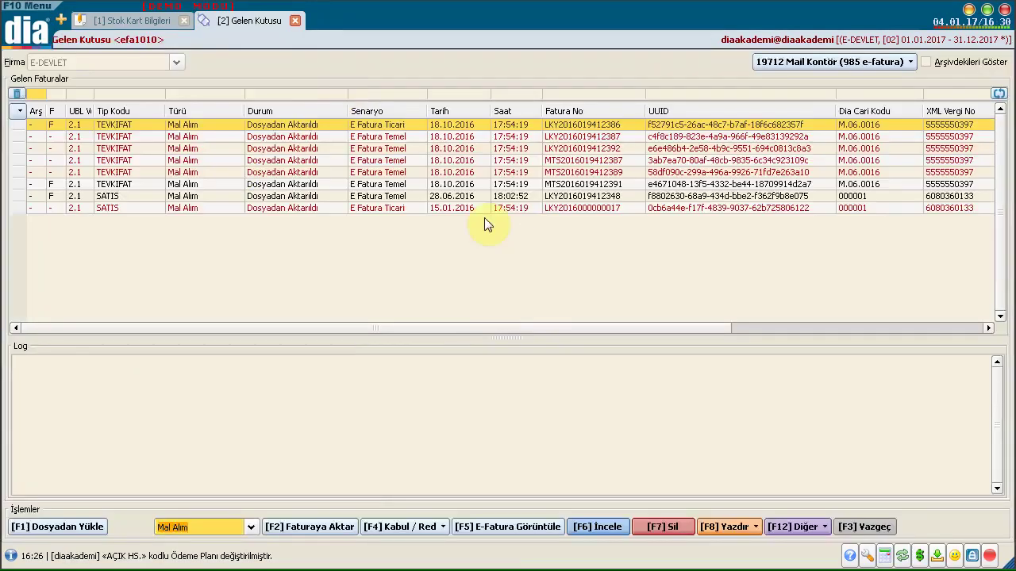
left_click(280, 138)
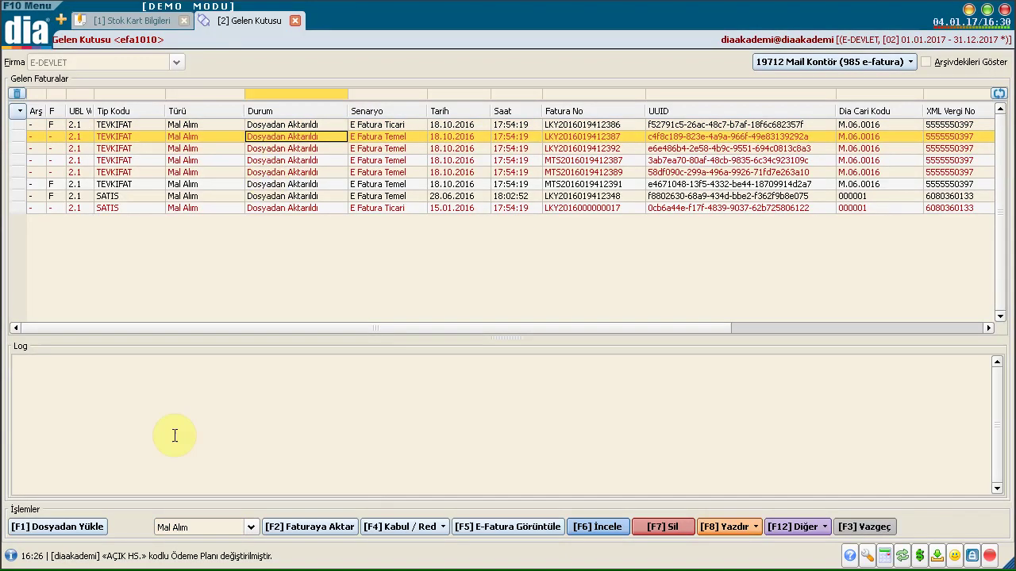
left_click(298, 529)
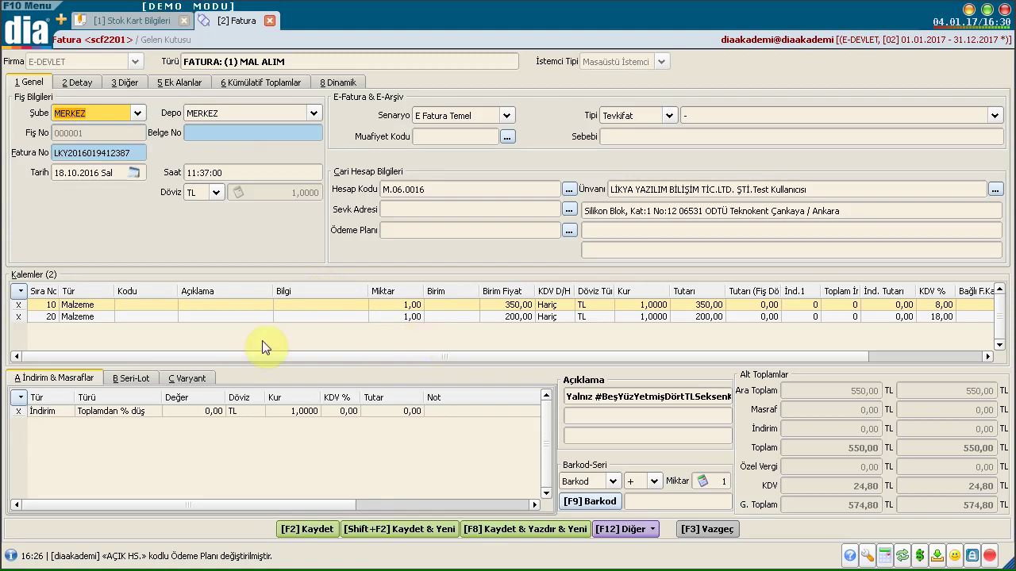
Step: Add the Not 2 column to the invoice's Kalemler table
left_click(20, 291)
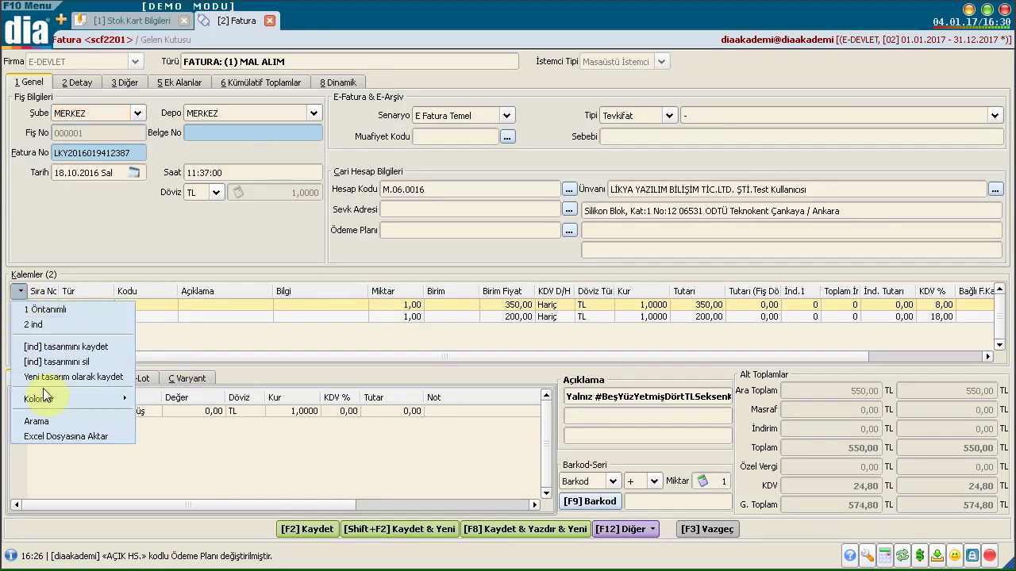
mouse_move(48, 401)
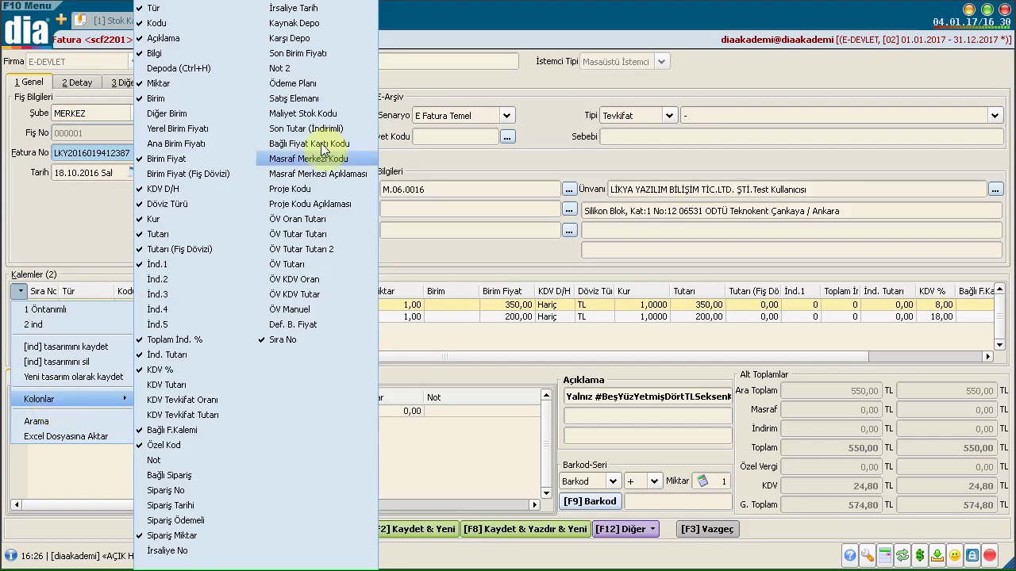
left_click(313, 69)
left_click(452, 332)
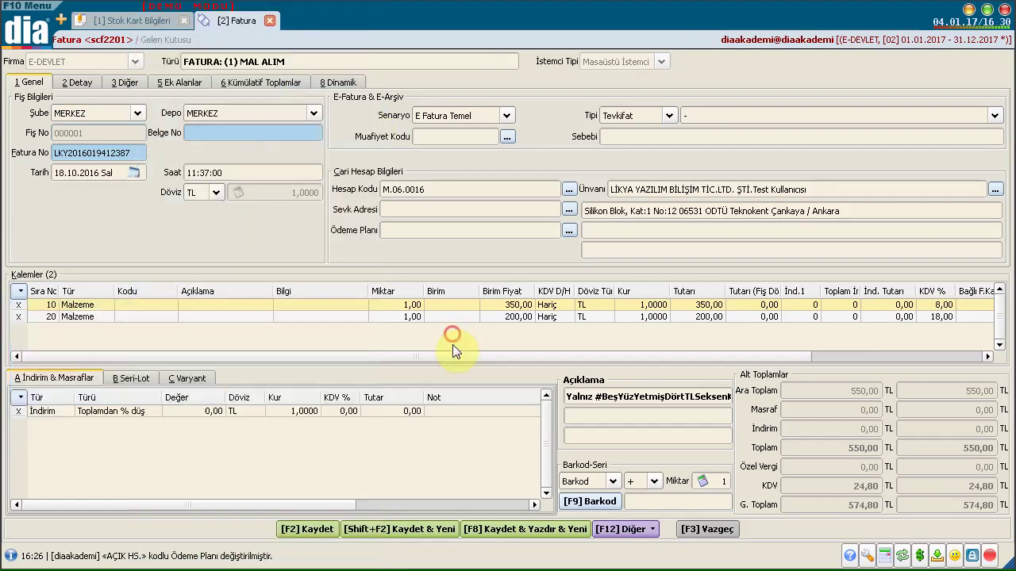
Step: Examine the Not 2 entries of both item lines in the transferred invoice
left_click_drag(452, 356, 640, 361)
left_click(758, 316)
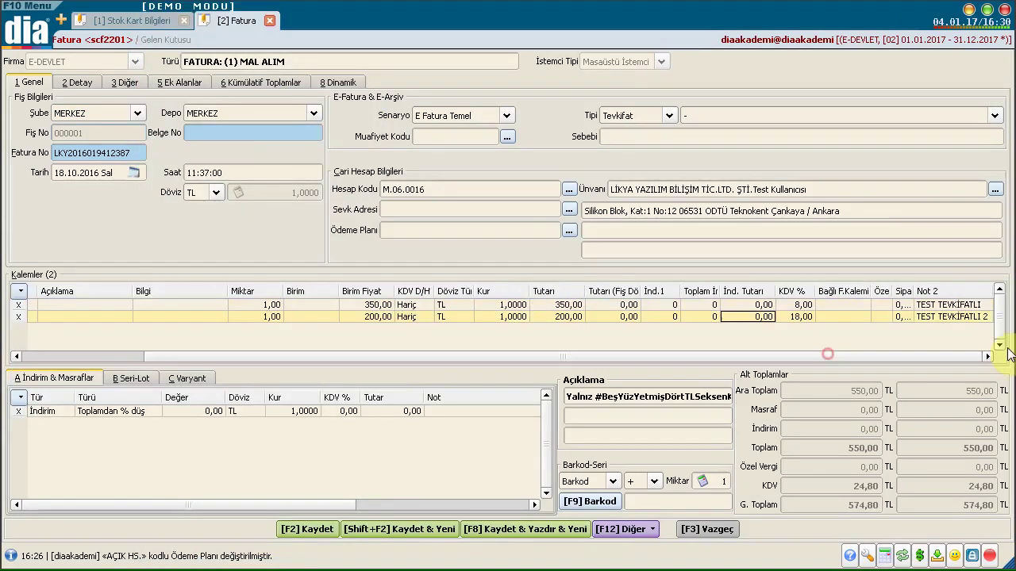
left_click(956, 305)
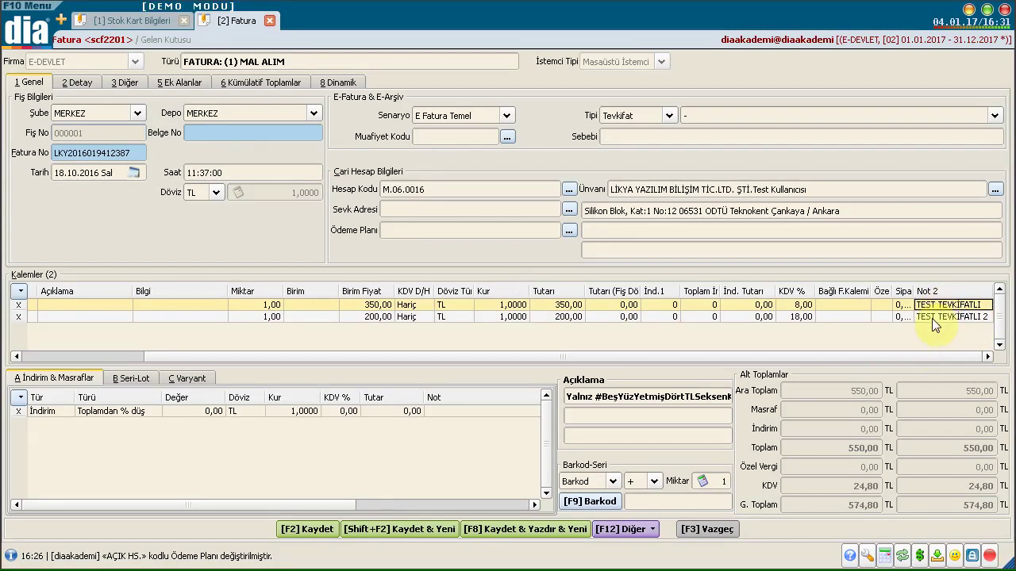
left_click(934, 318)
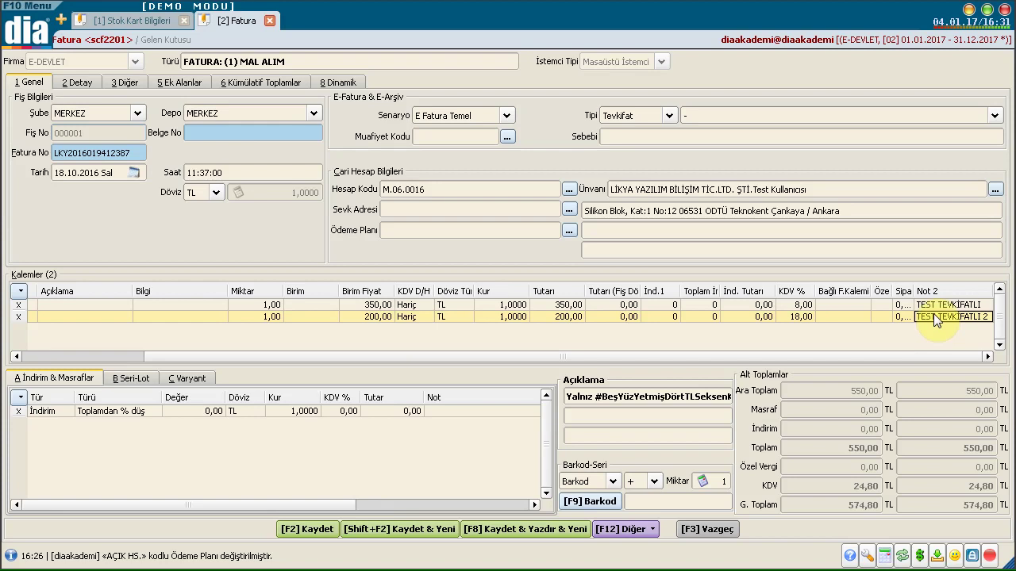
left_click_drag(591, 356, 378, 356)
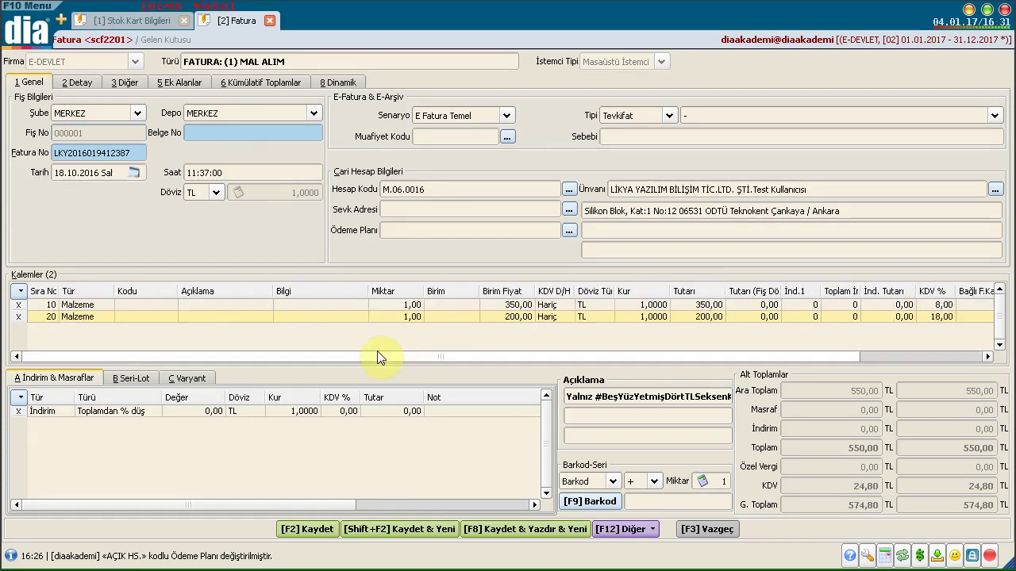
left_click_drag(457, 359, 885, 352)
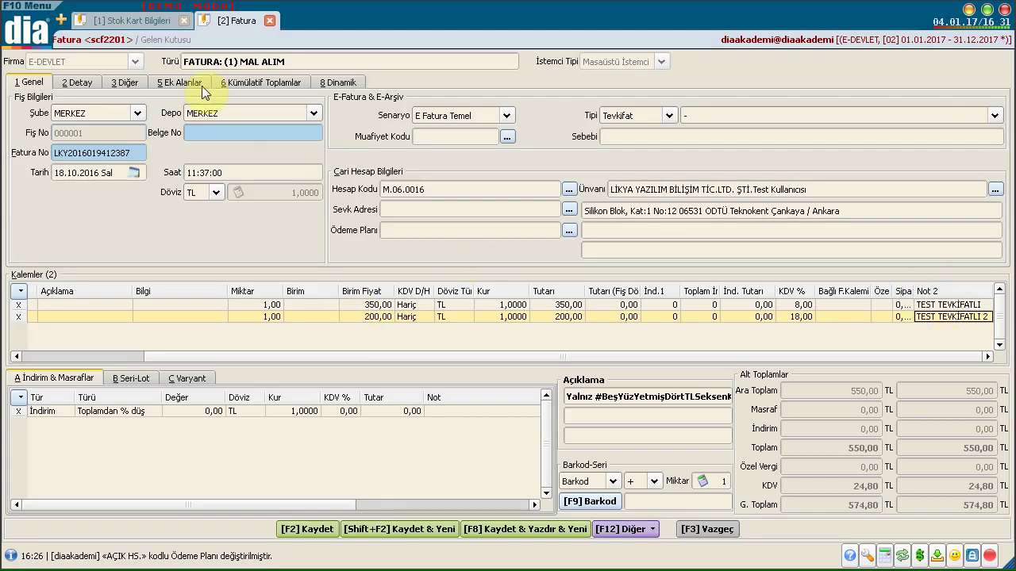
Step: Return to the TEST STOK stock card and examine its Tedarikçi Stok Kodu and Açıklama fields
left_click(143, 21)
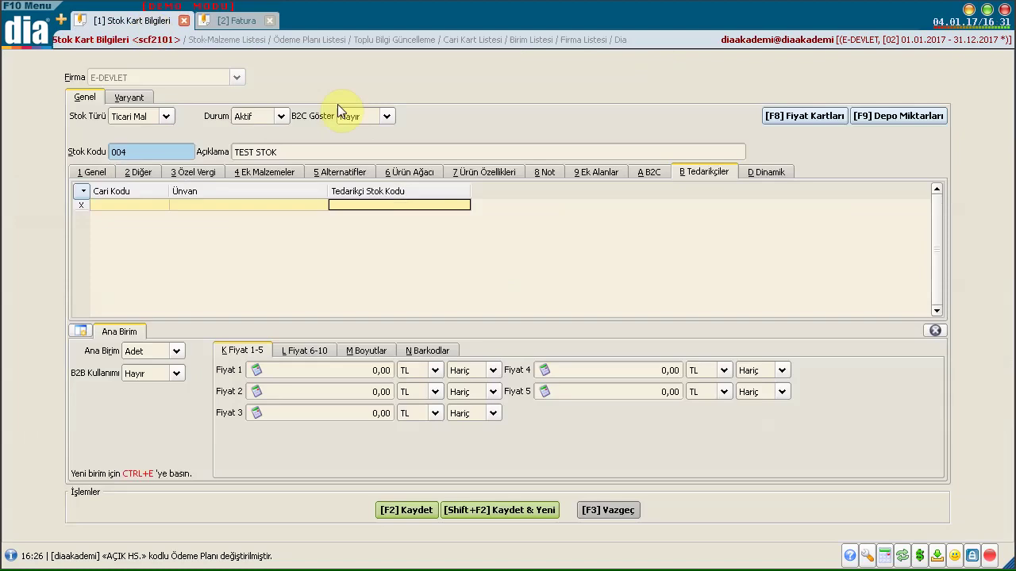
left_click(344, 204)
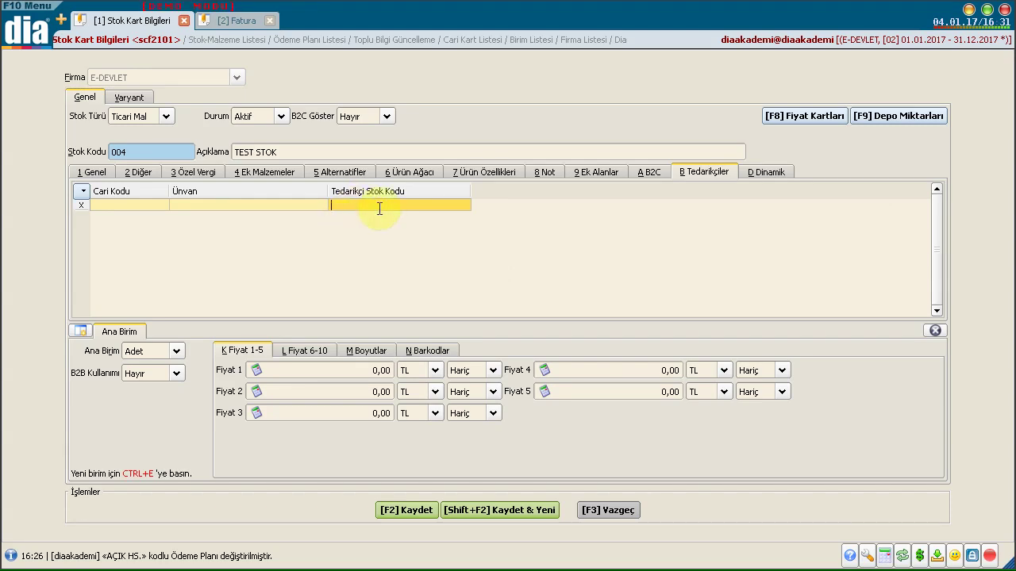
left_click(320, 153)
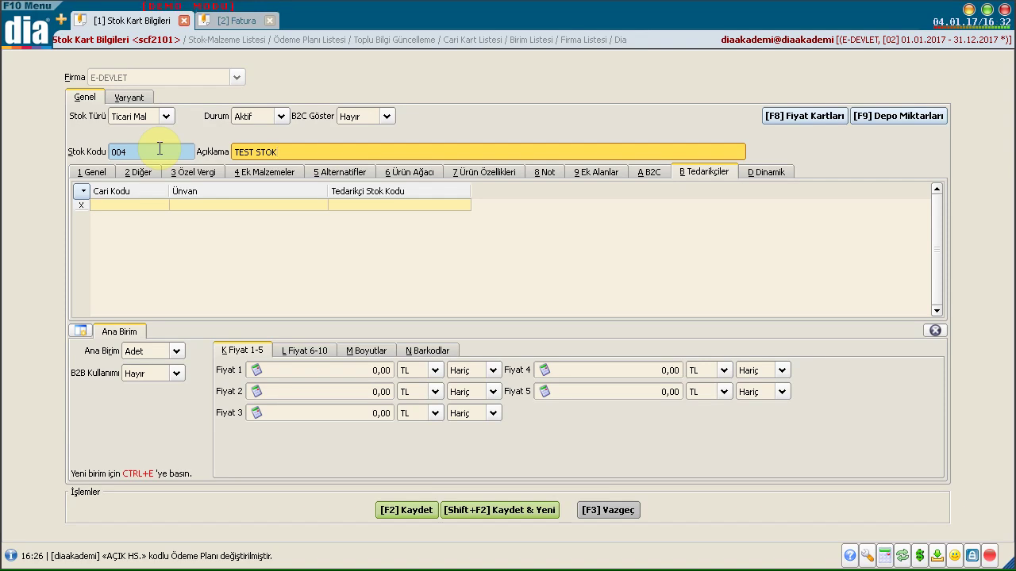
Step: Check the Kodu column of the transferred invoice's item lines, and return to the TEST STOK stock card
left_click(244, 23)
left_click(147, 316)
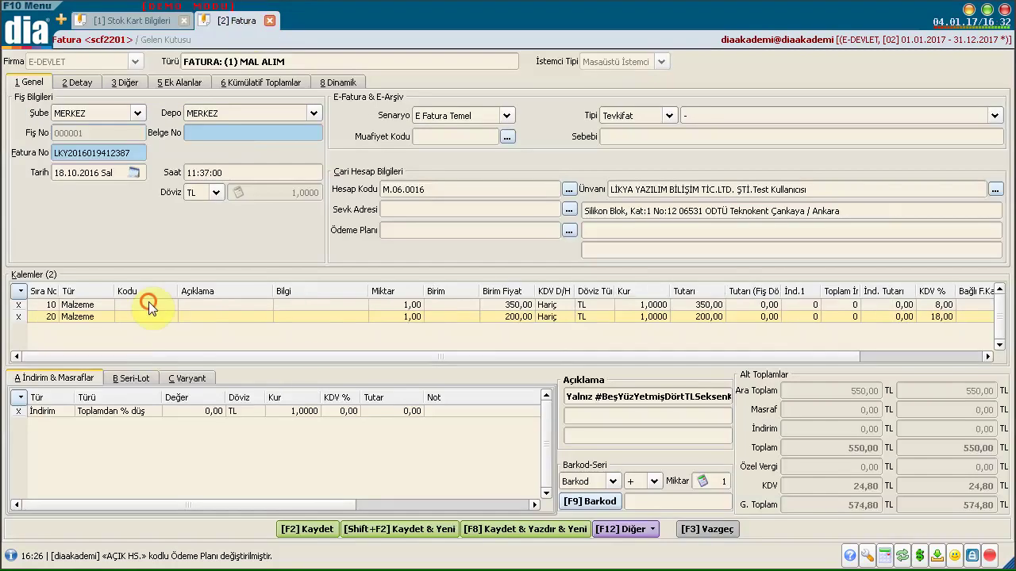
left_click(131, 20)
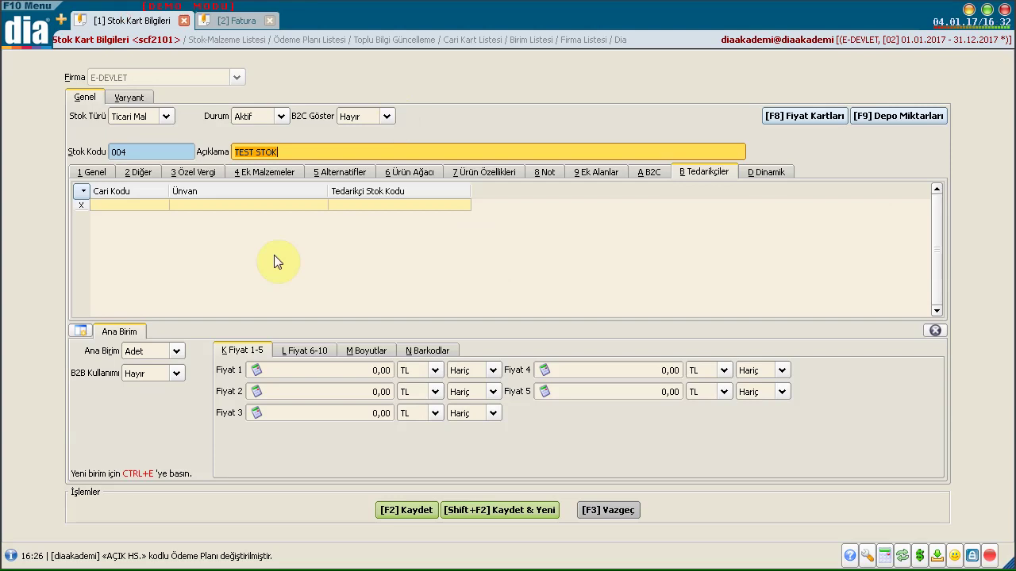
Step: Close the TEST STOK card without saving and open the Kayıt Numara Şablonları list
left_click(599, 514)
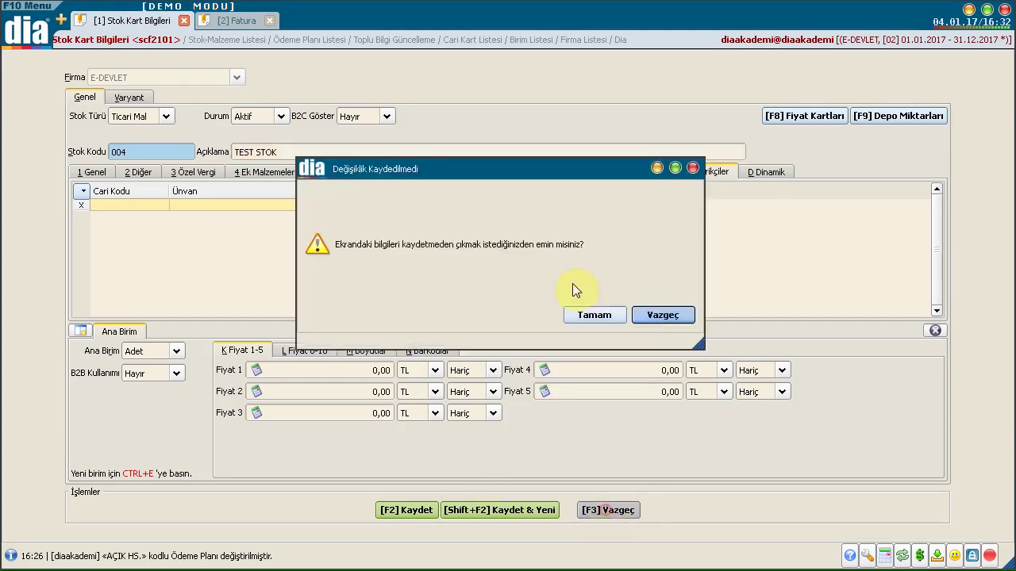
left_click(595, 315)
left_click(12, 30)
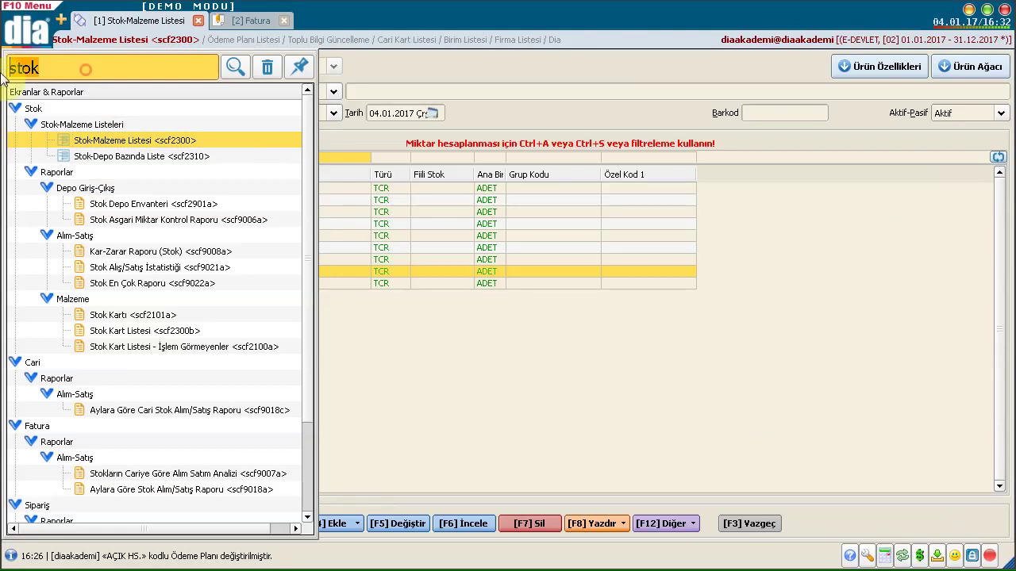
type("kayıt")
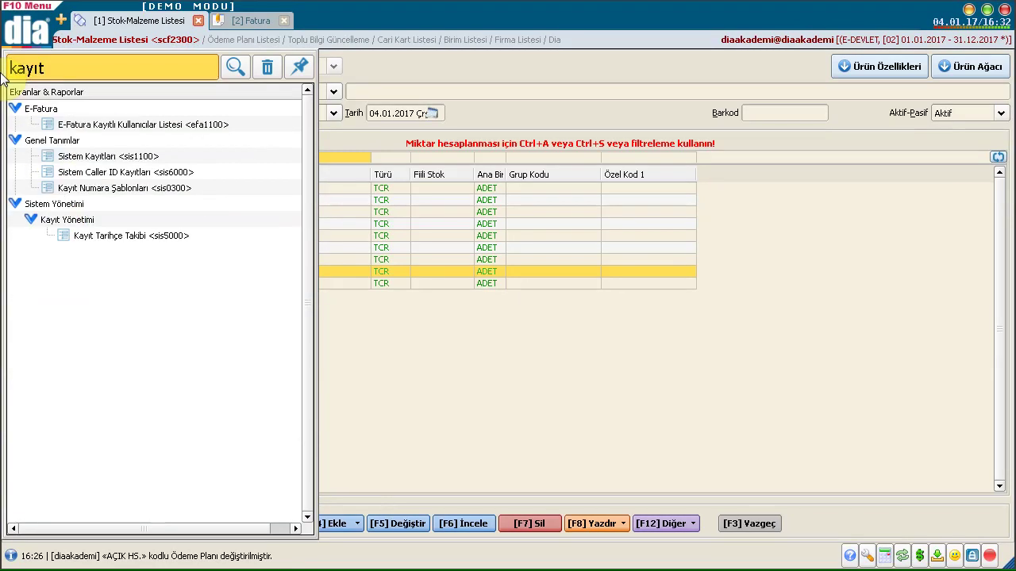
double_click(90, 191)
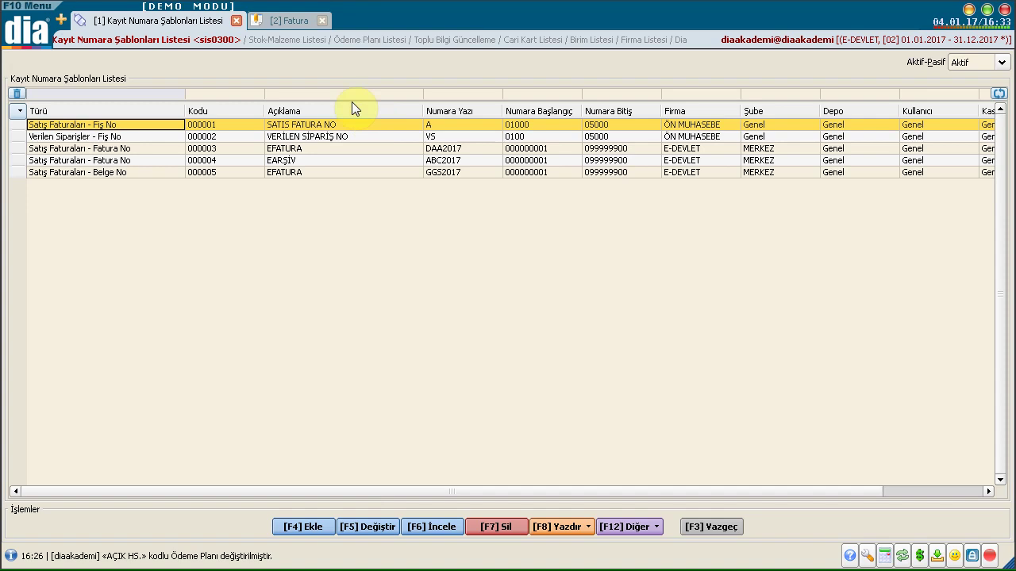
Step: Open the EFATURA template for Satış Faturaları - Belge No for editing and examine its Açıklama and Türü options
left_click(299, 174)
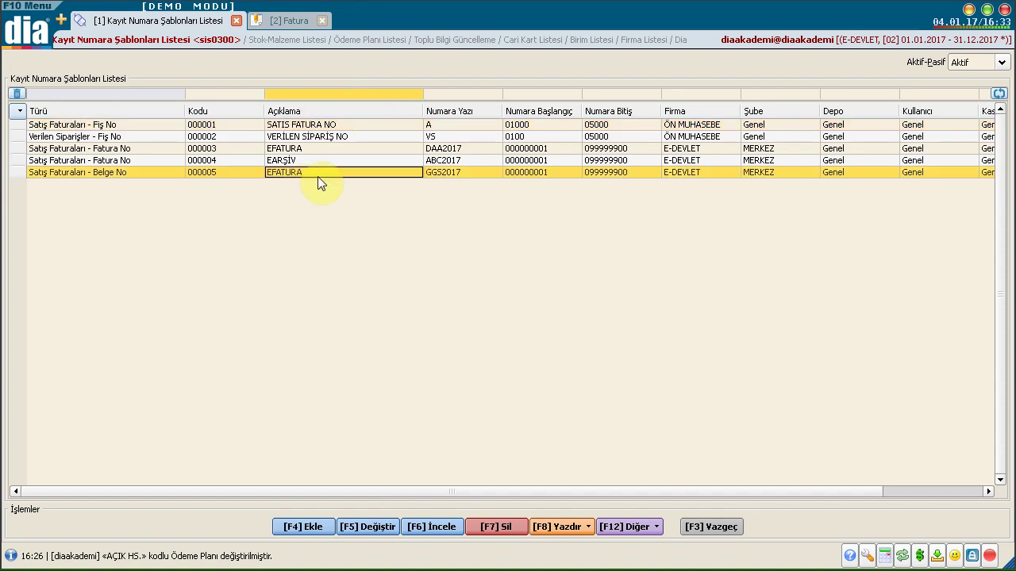
left_click(370, 527)
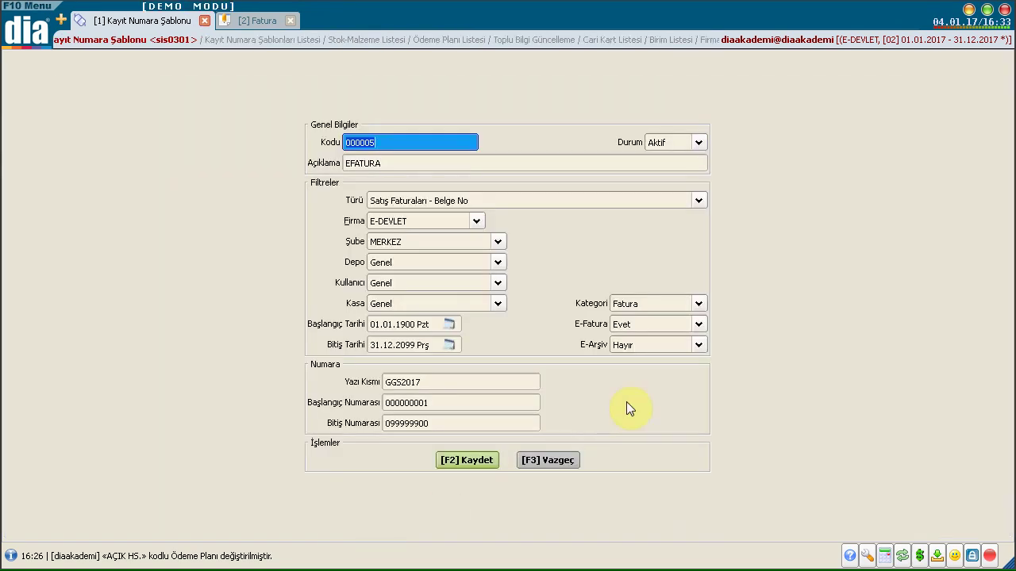
left_click(419, 163)
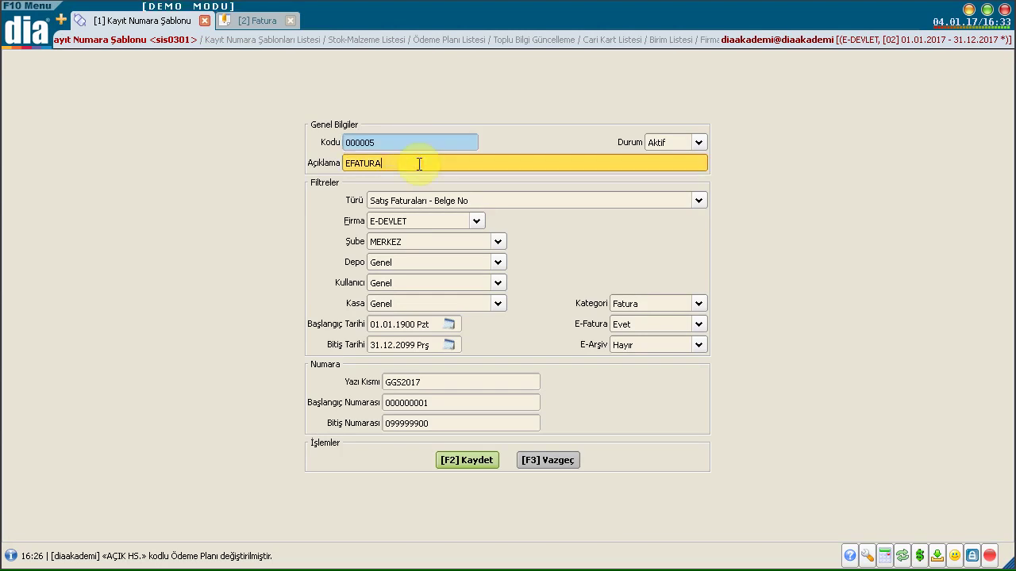
left_click(480, 205)
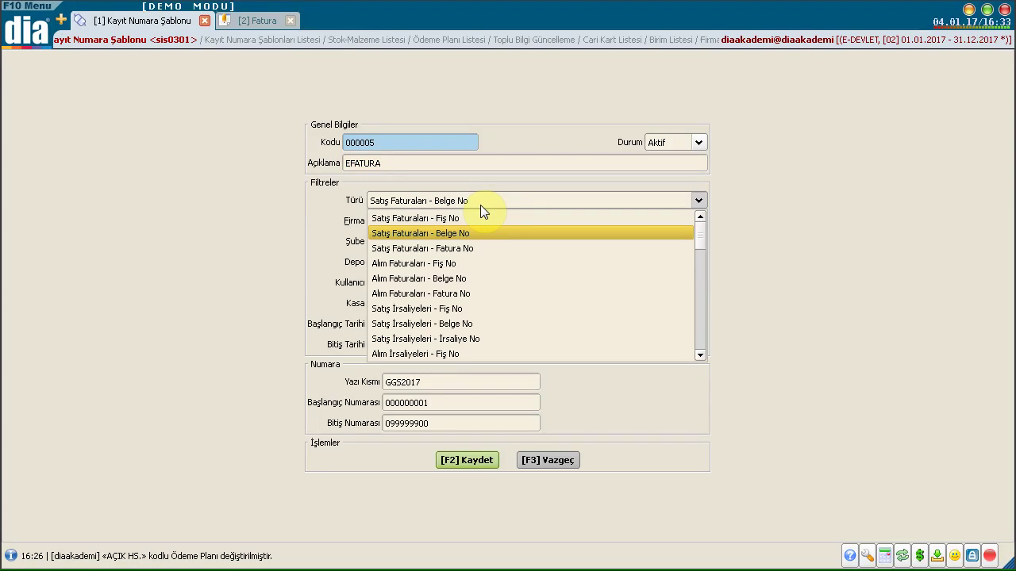
left_click(362, 240)
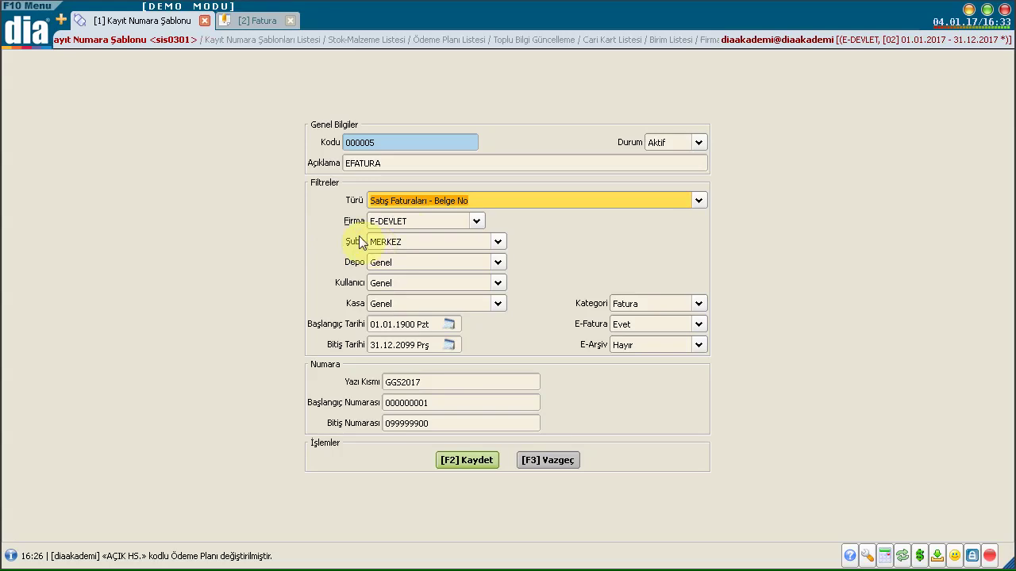
Step: Examine the template's Firma, Şube and Bitiş Tarihi filters
left_click(397, 220)
left_click(397, 222)
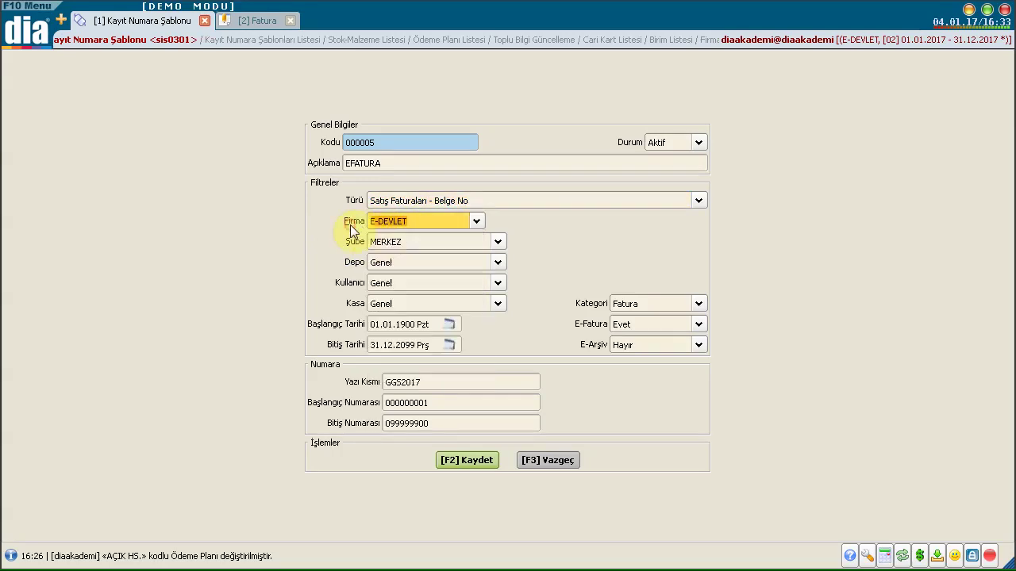
left_click(391, 237)
left_click(387, 258)
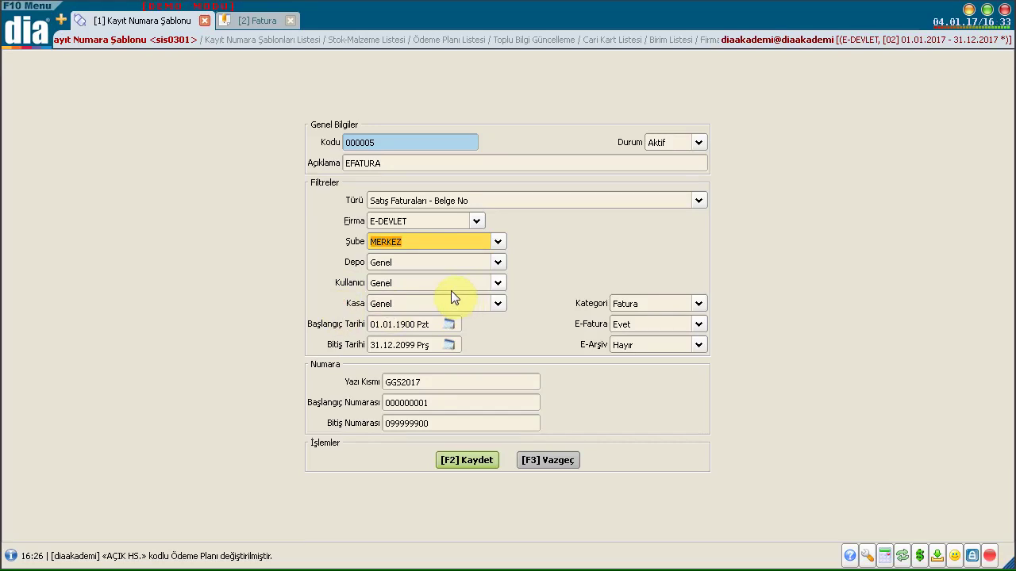
left_click(409, 346)
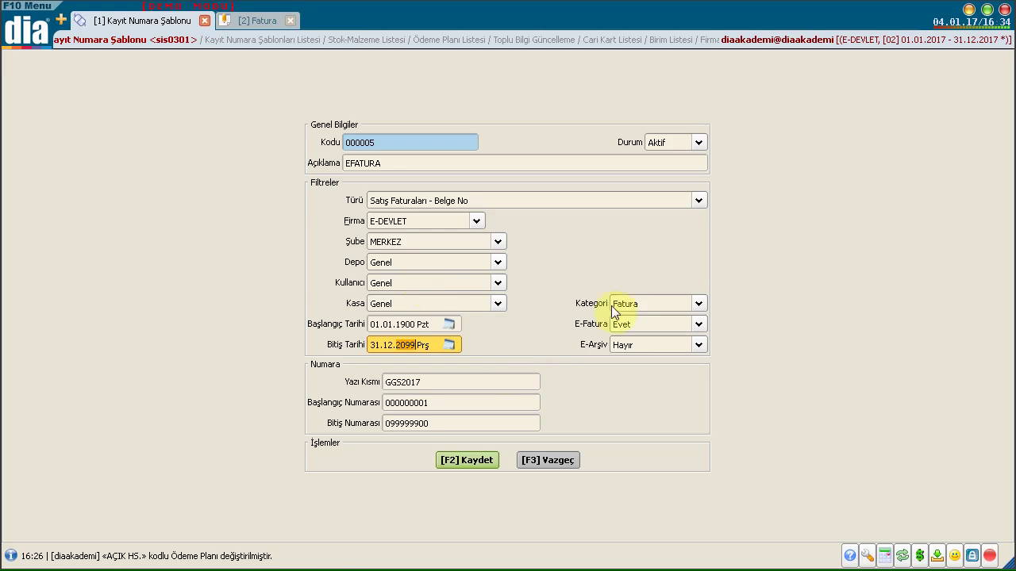
Step: Examine the Kategori, E-Fatura and E-Arşiv filter settings of the numbering template
left_click(632, 304)
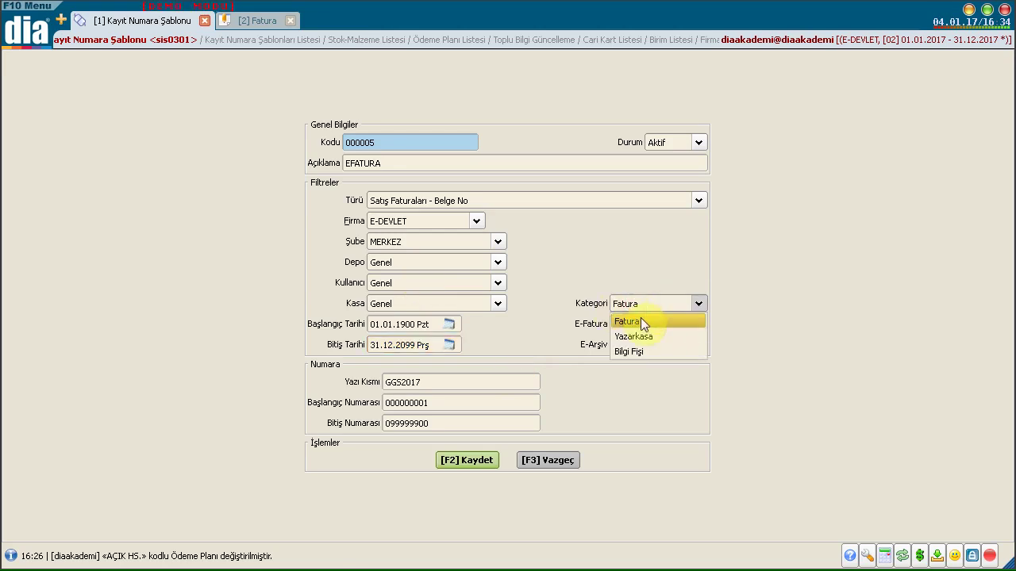
left_click(502, 318)
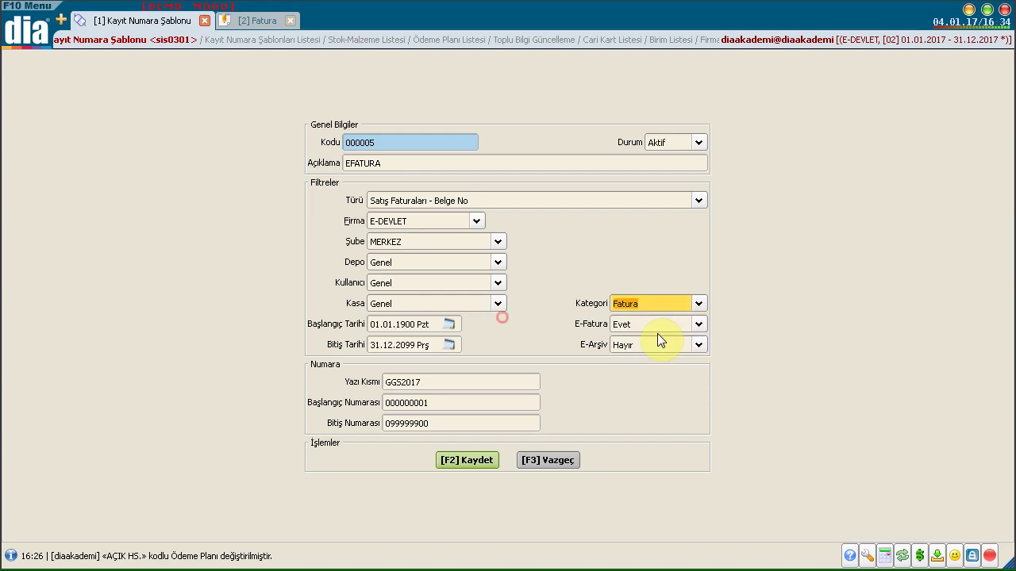
left_click(659, 323)
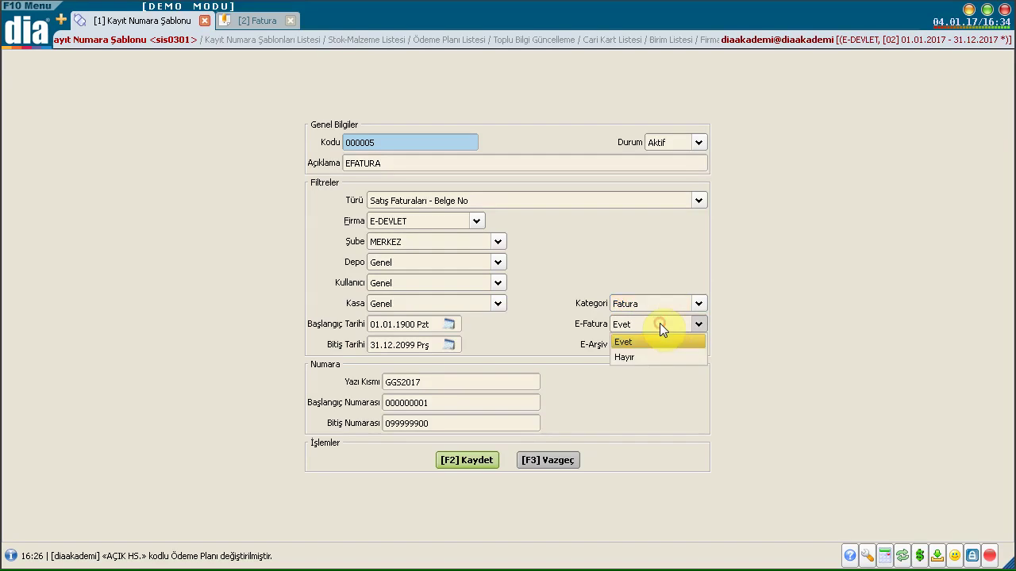
left_click(589, 345)
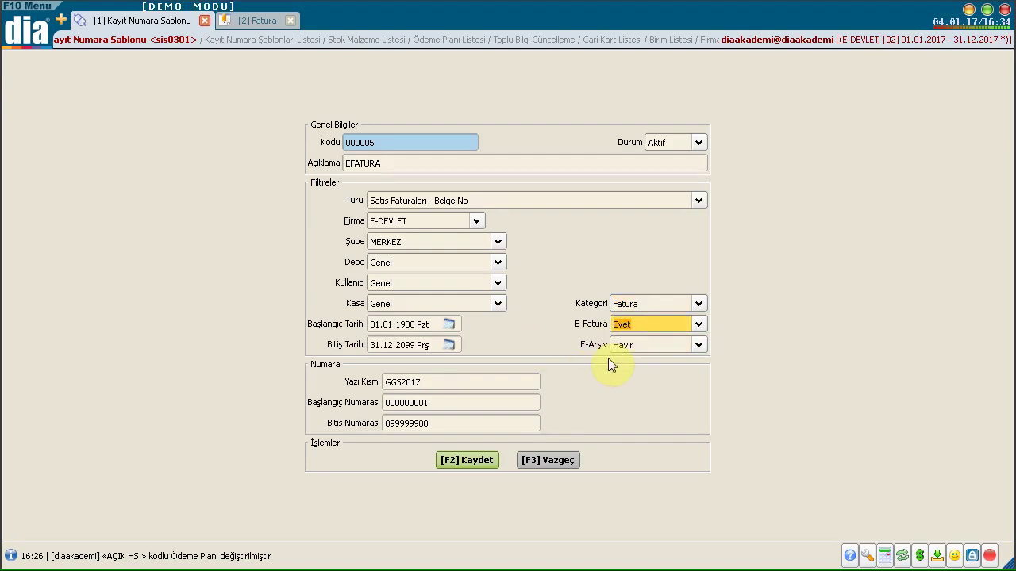
left_click(624, 346)
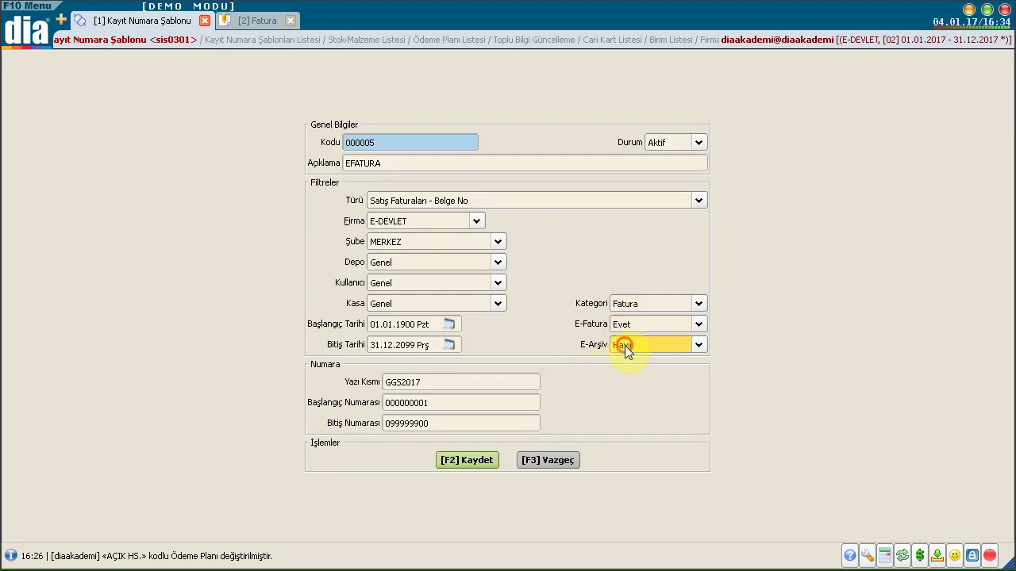
left_click(504, 359)
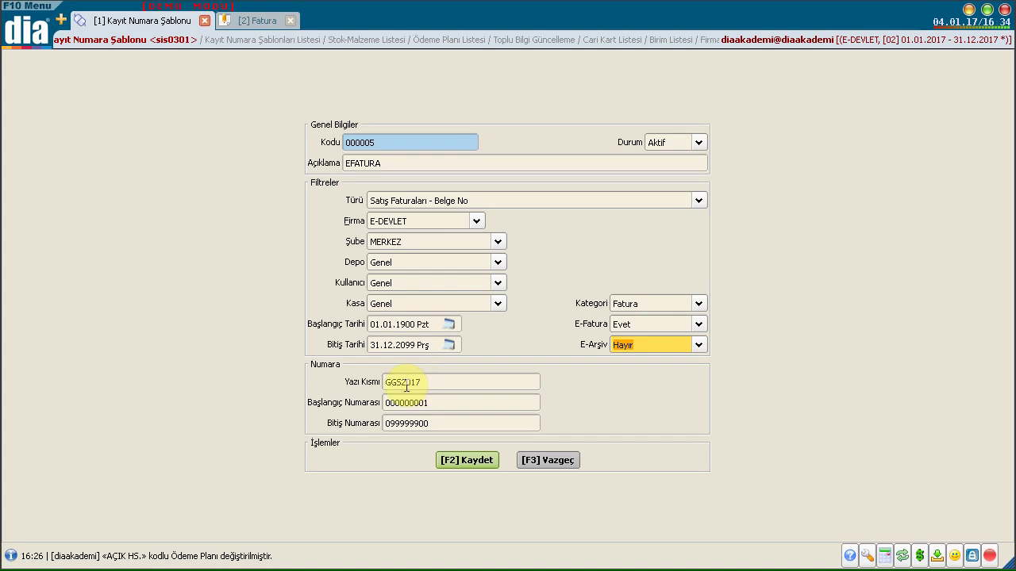
Step: Examine the template's Yazı Kısmı, Başlangıç Numarası and Bitiş Numarası fields, and leave the template without saving
left_click(444, 407)
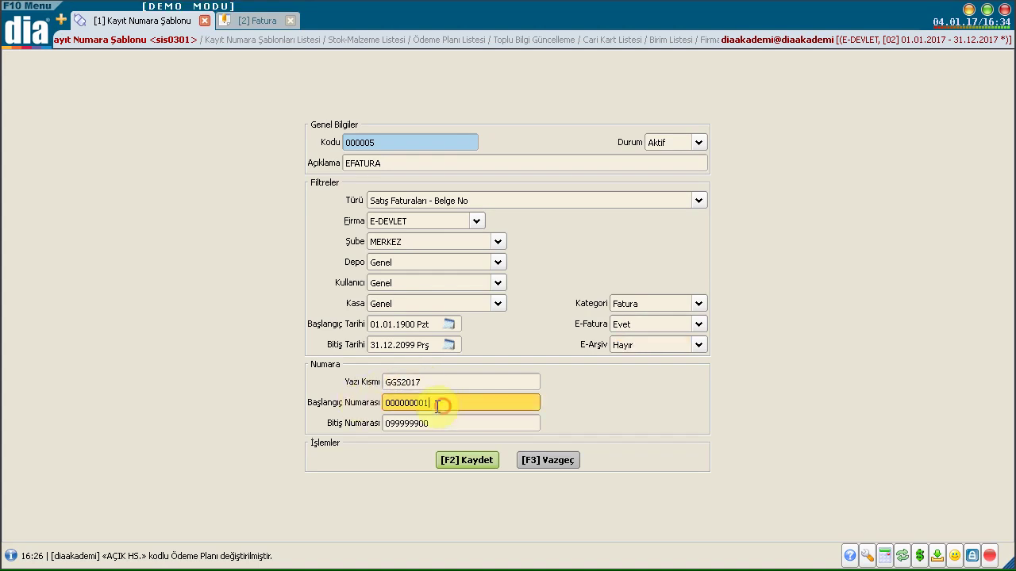
key("shift+Left")
key("shift+Left")
key("shift+Right")
key("shift+Right")
left_click(473, 423)
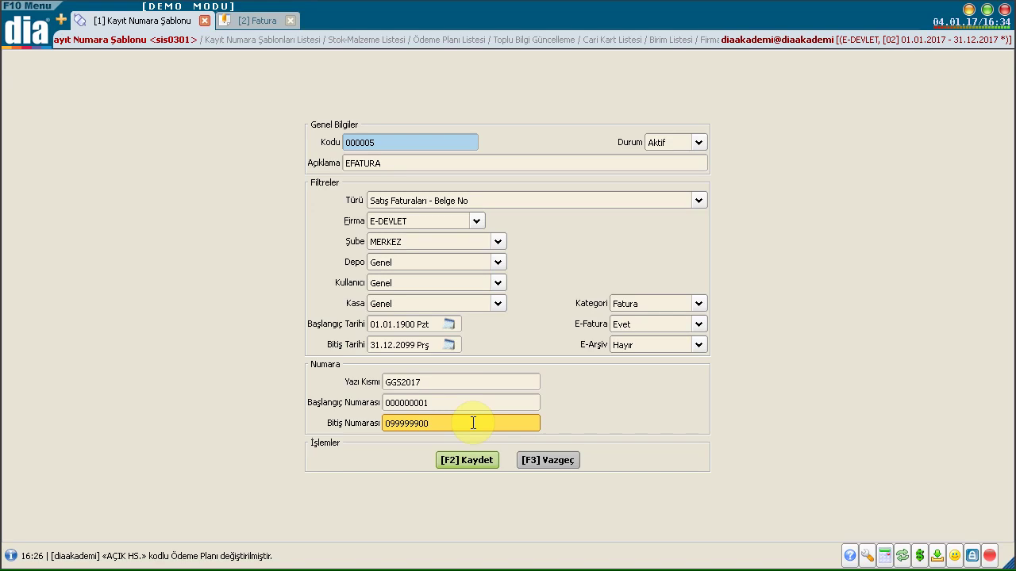
left_click(401, 382)
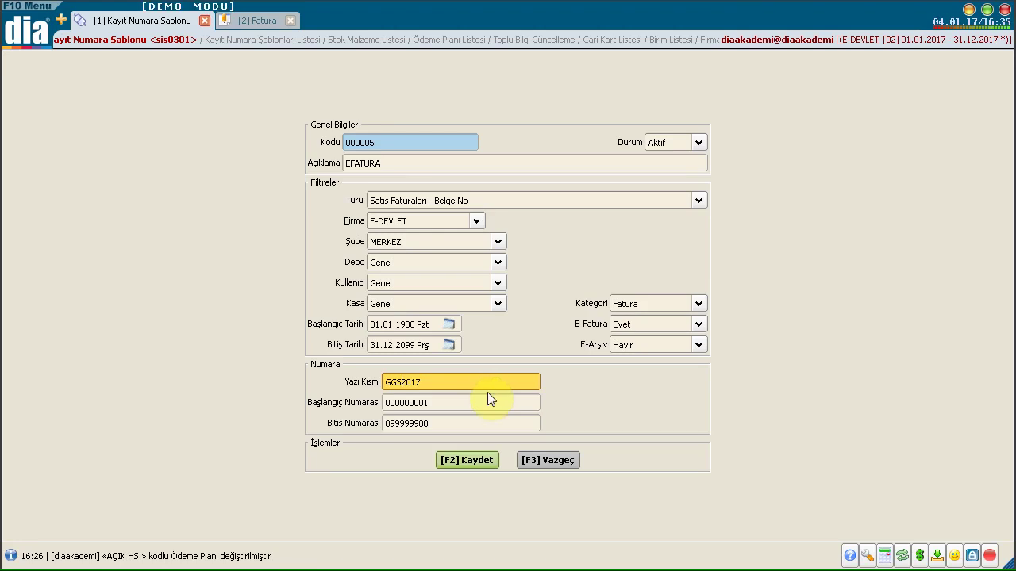
left_click(554, 462)
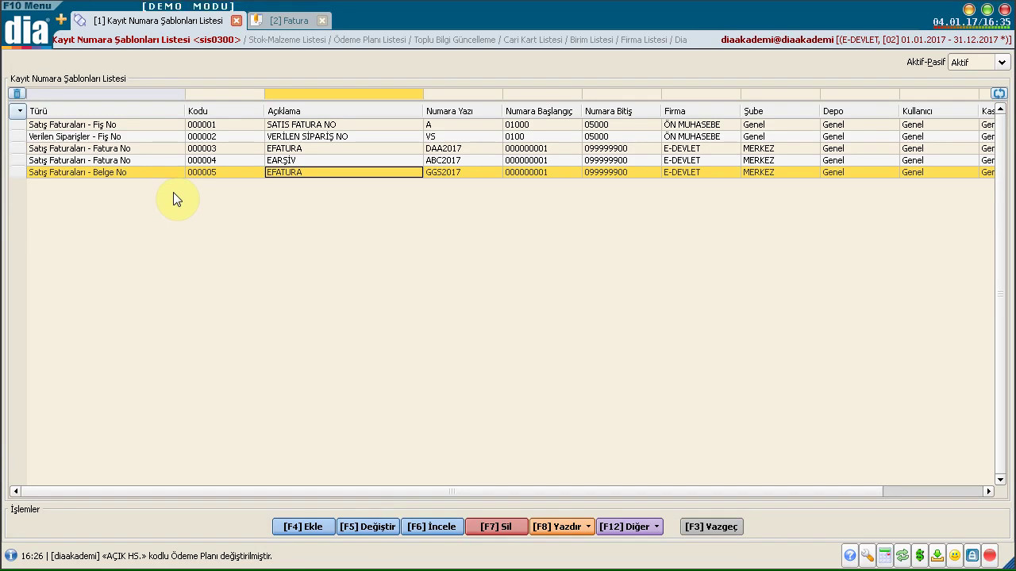
Step: Open Fatura Listesi in a separate tab, start a new Perakende Satış invoice and check its Fatura No
left_click(61, 22)
left_click(540, 111)
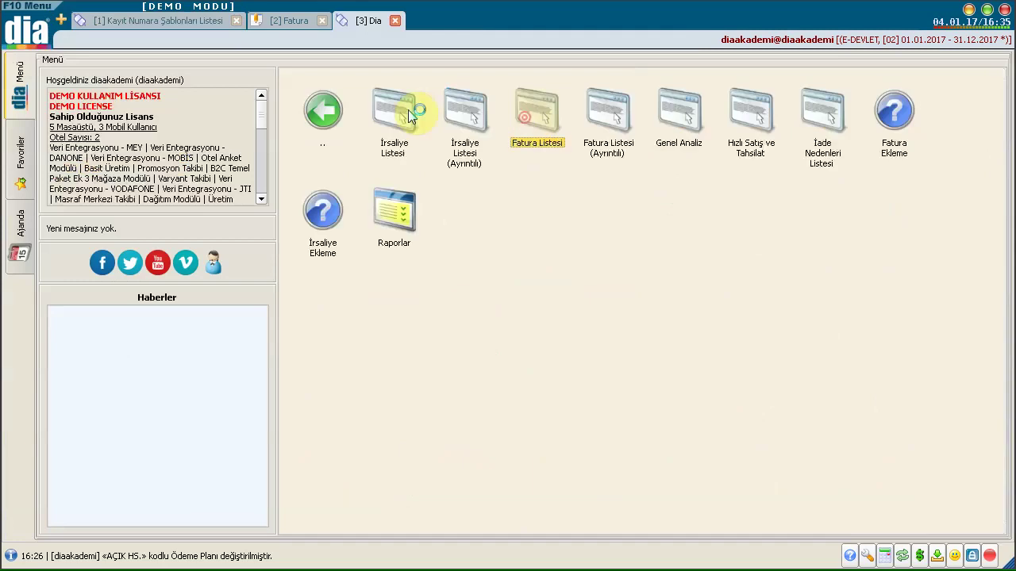
left_click(287, 526)
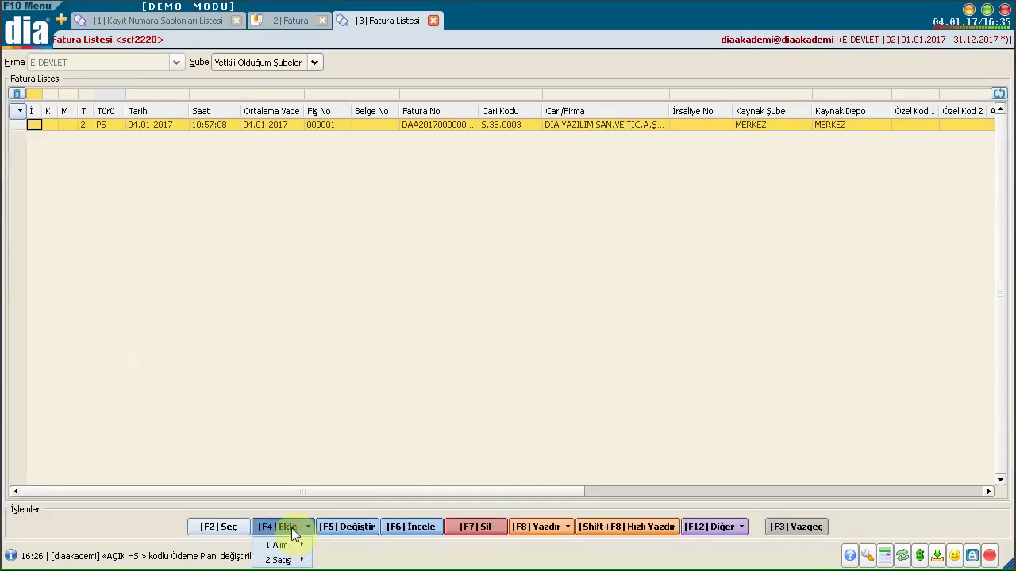
mouse_move(280, 560)
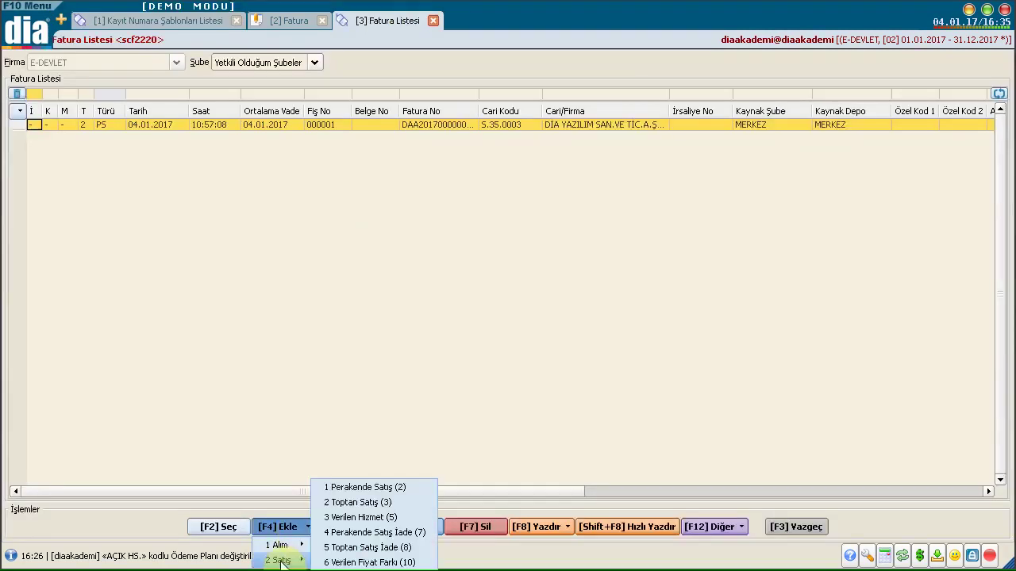
left_click(397, 489)
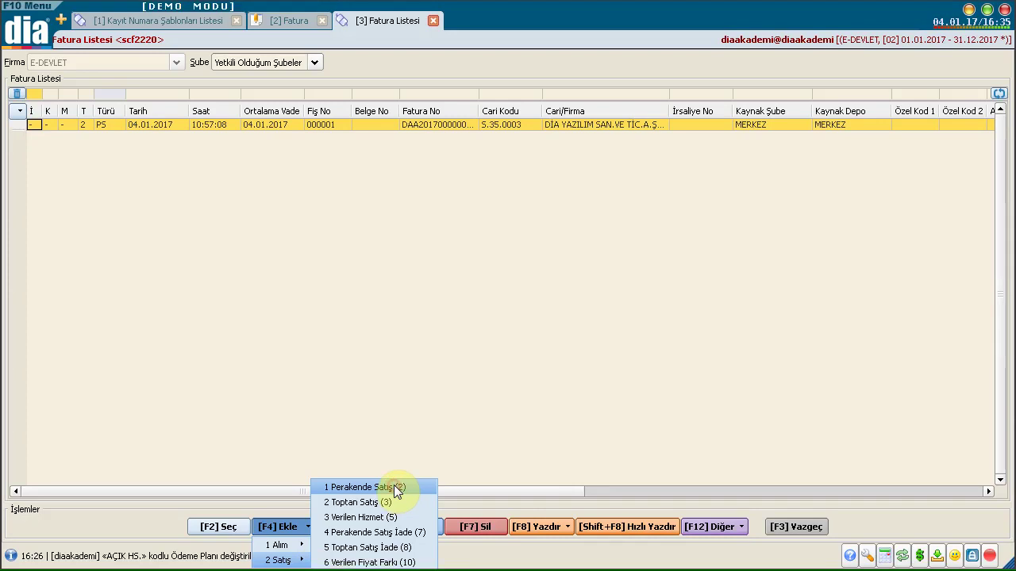
left_click(56, 153)
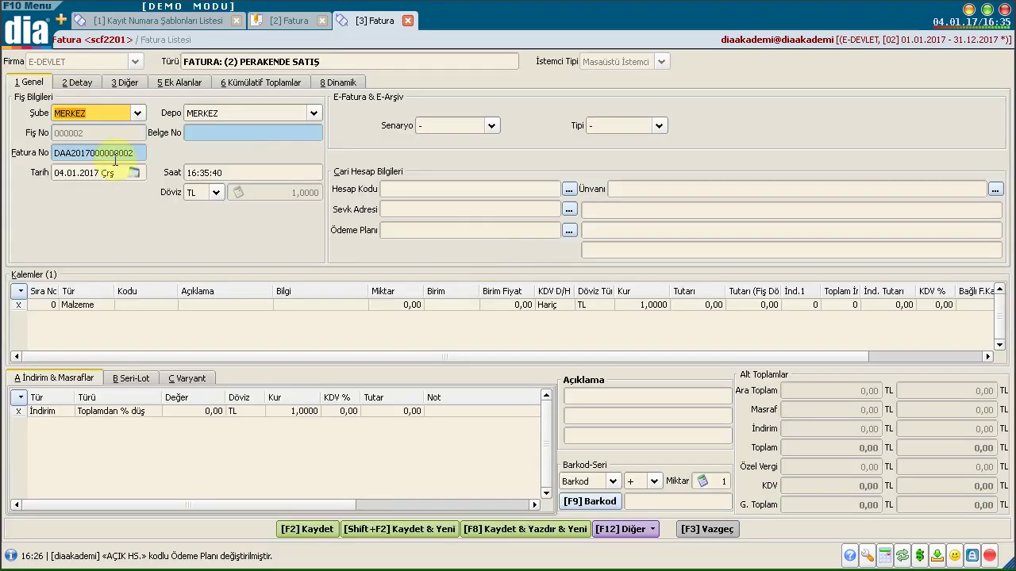
left_click_drag(57, 153, 147, 153)
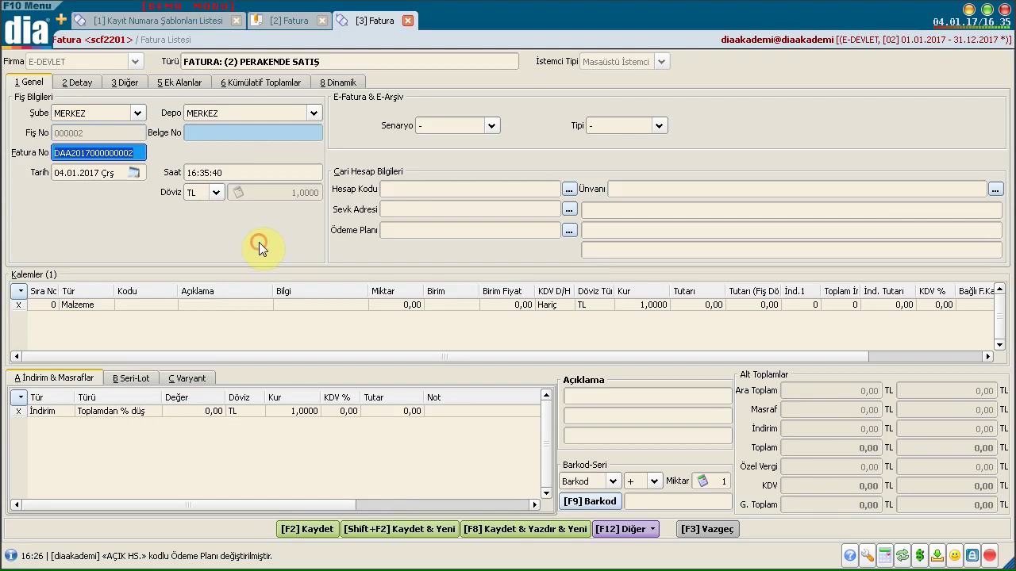
Step: Assign the DİA YAZILIM SAN.VE TİC.A.Ş. current account to the invoice and check its e-invoice mailbox options
left_click(456, 206)
left_click(499, 189)
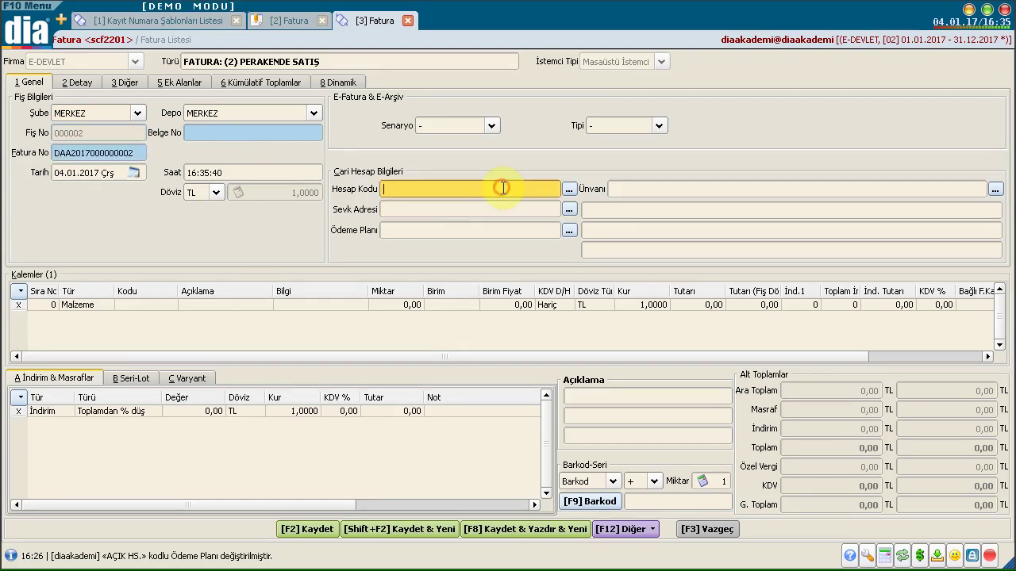
left_click(568, 190)
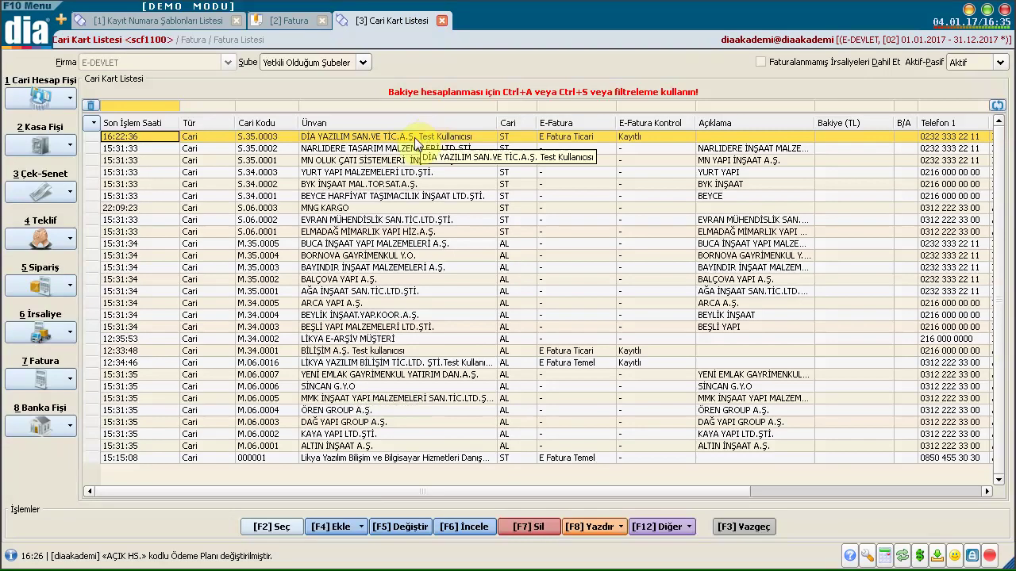
double_click(416, 138)
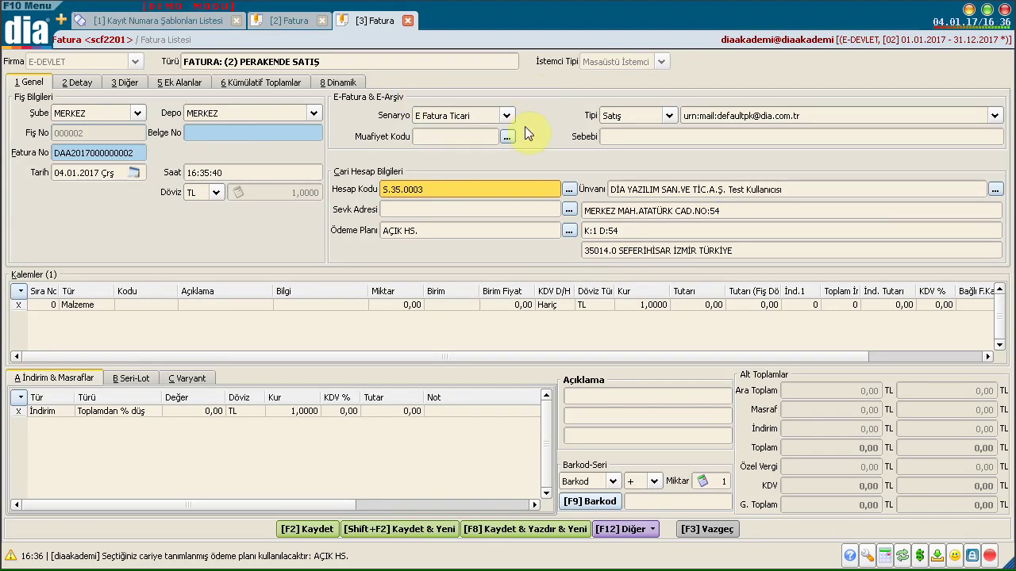
left_click(800, 116)
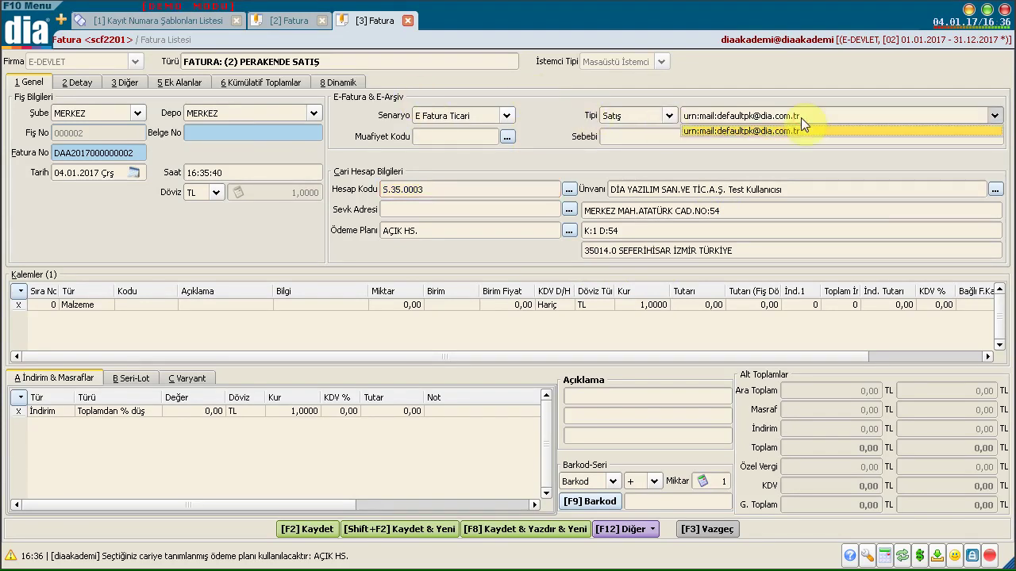
left_click(801, 117)
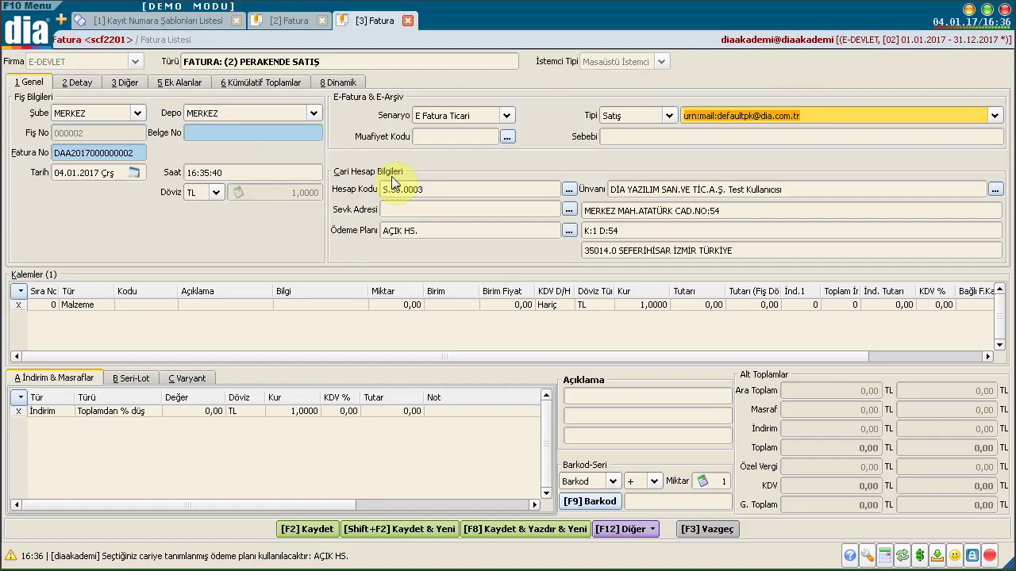
Step: Check the invoice's Ödeme Planı and set the e-invoice Tipi to İade
left_click(454, 231)
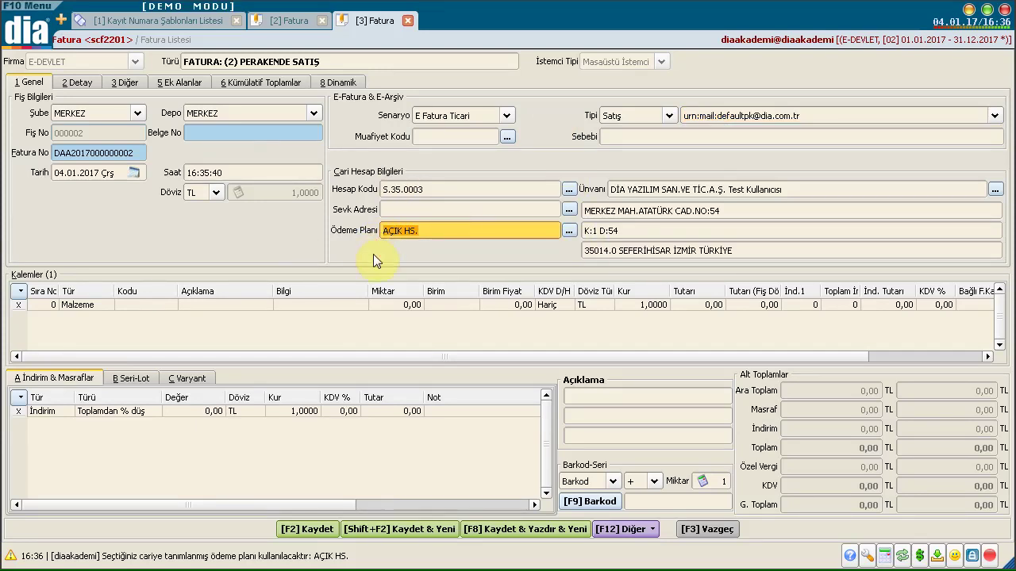
left_click(496, 230)
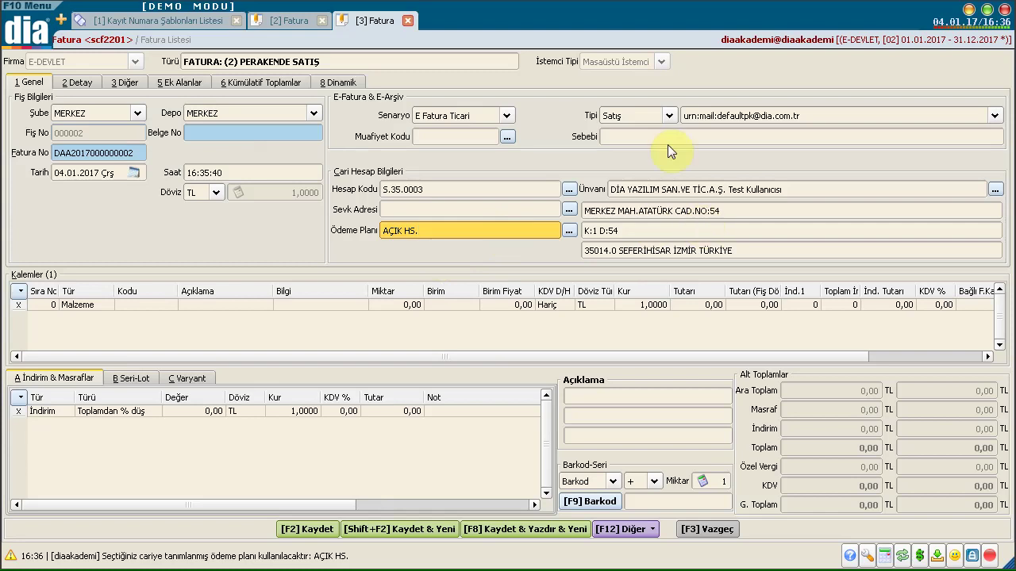
left_click(657, 116)
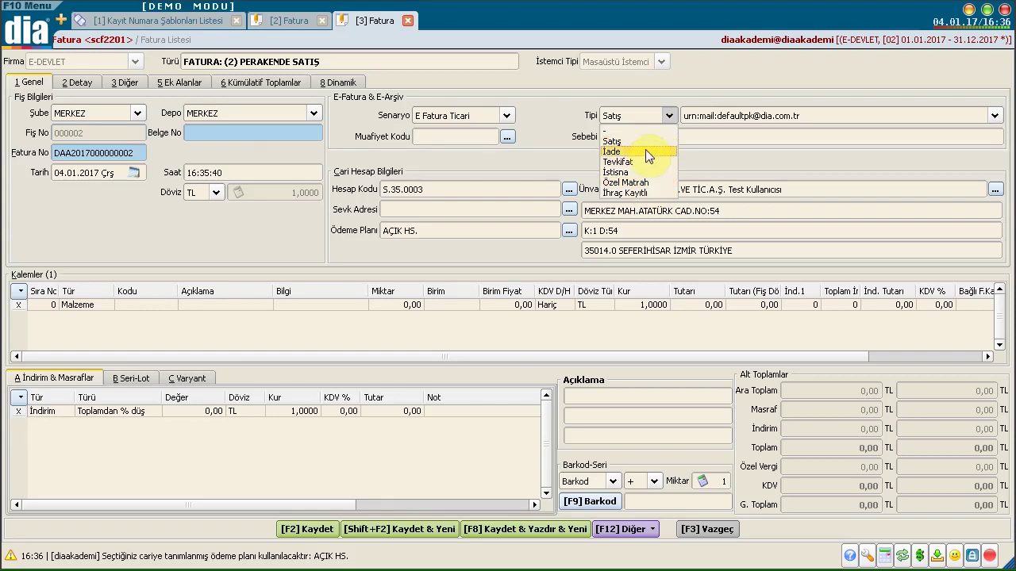
left_click(645, 151)
Step: Assign Muafiyet Kodu 351, İstisna Olmayan Diğer, to the invoice and check the Sebebi field
left_click(454, 137)
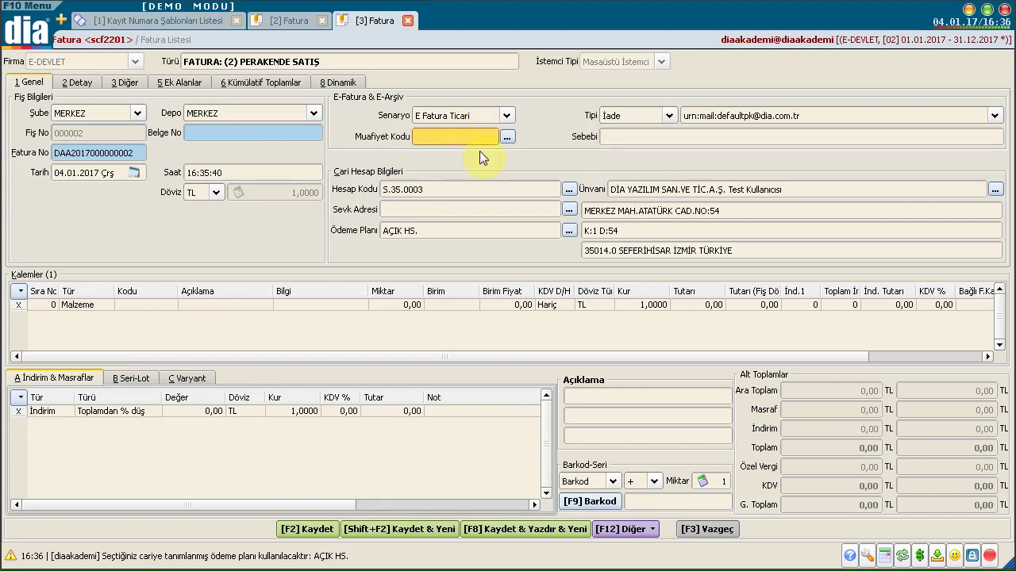
left_click(506, 138)
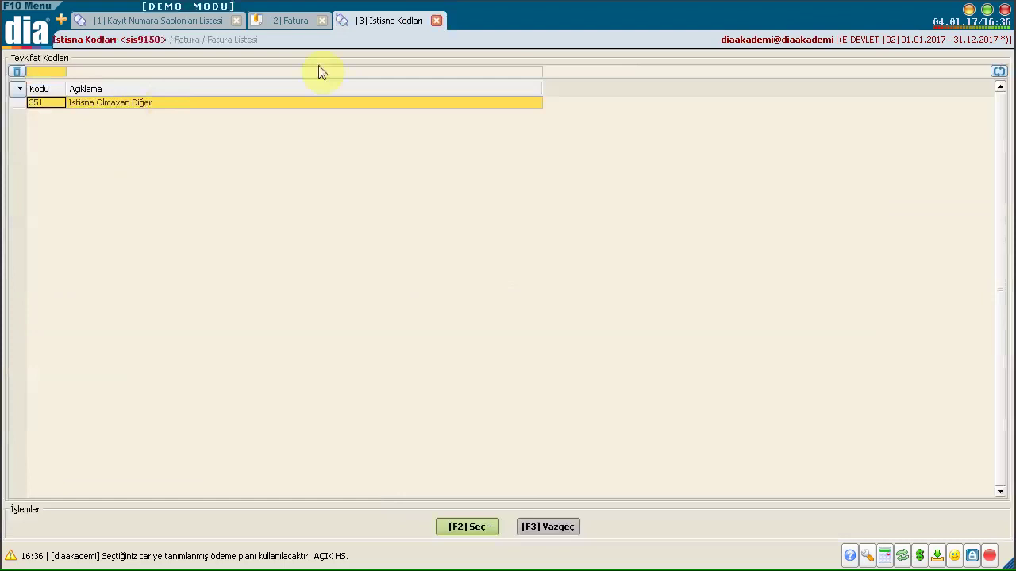
double_click(149, 102)
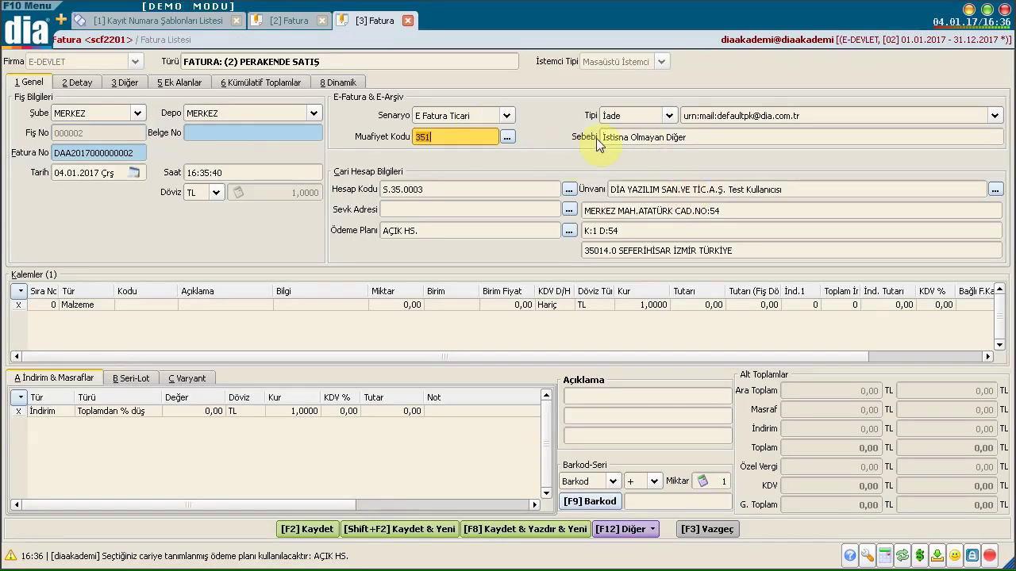
left_click(701, 140)
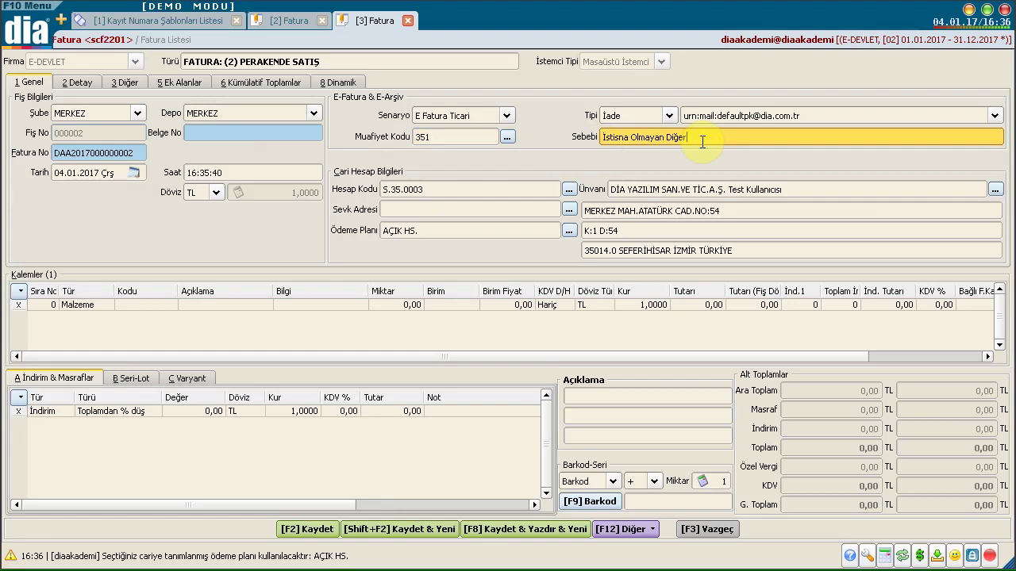
key("Return")
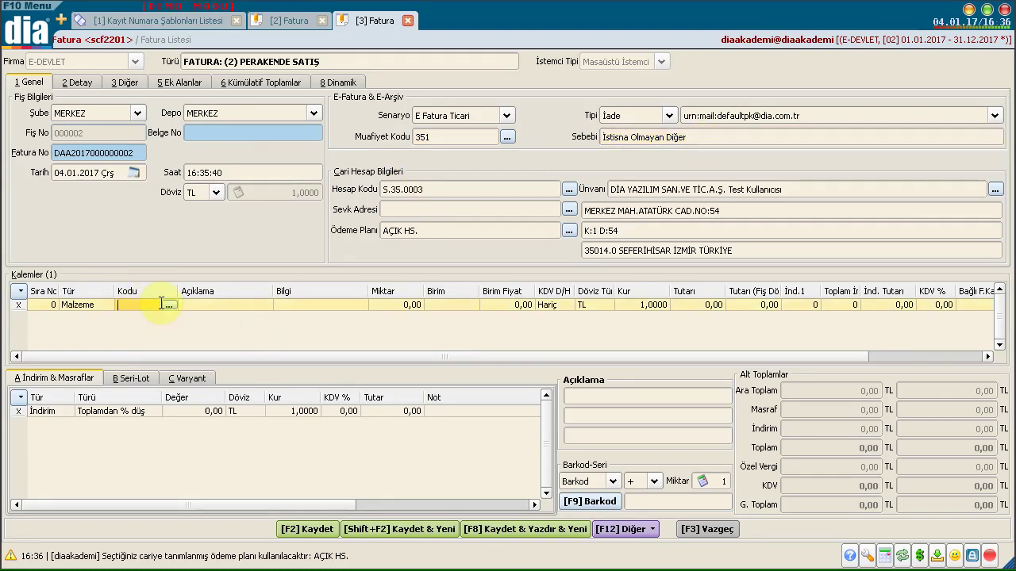
Step: Add 5 ADET of STOK 2 (NORMAL) at a unit price of 20 to the invoice, and save it with its payment details
left_click(168, 306)
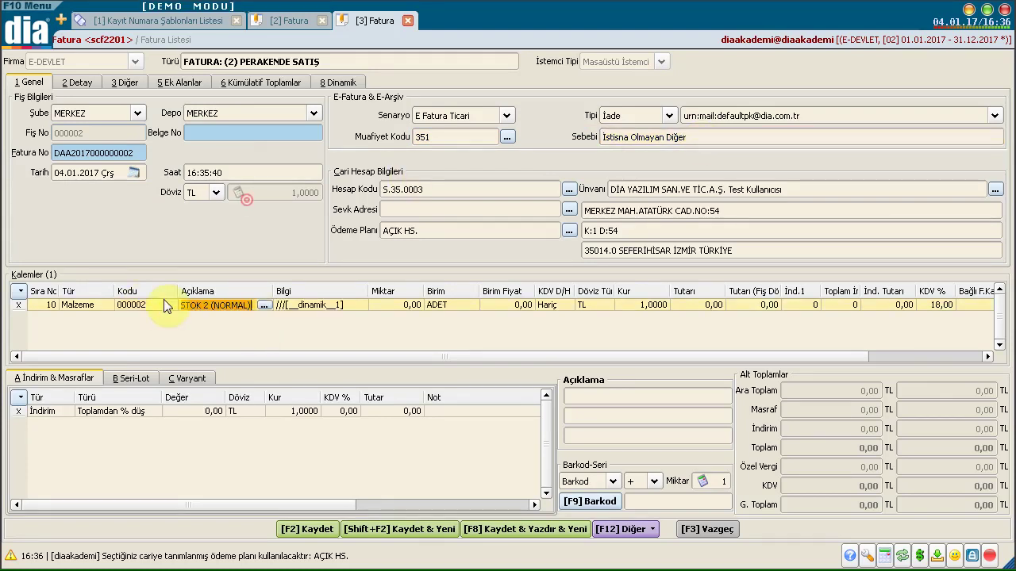
left_click(397, 305)
type("5")
left_click(507, 304)
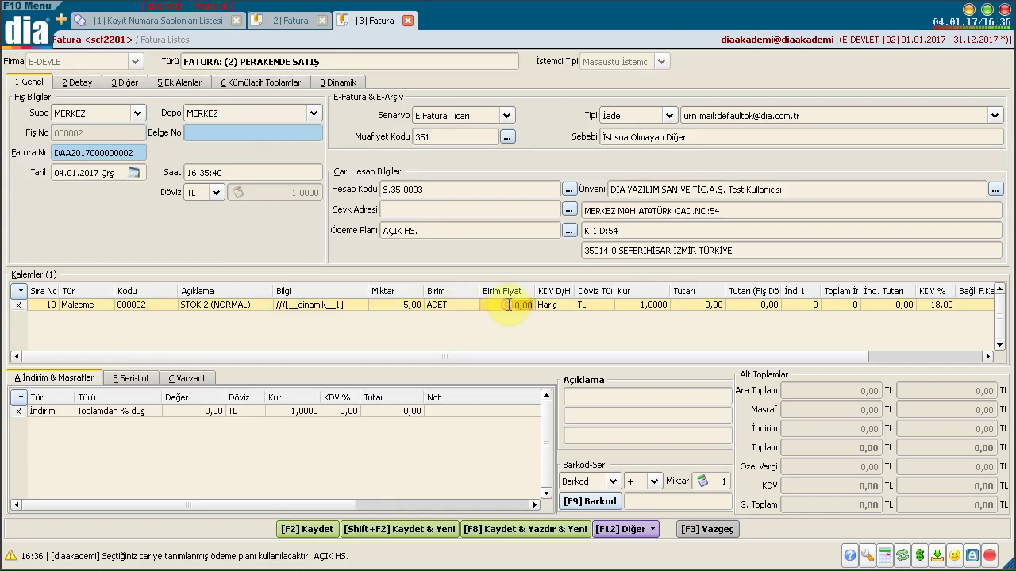
type("20")
key("Return")
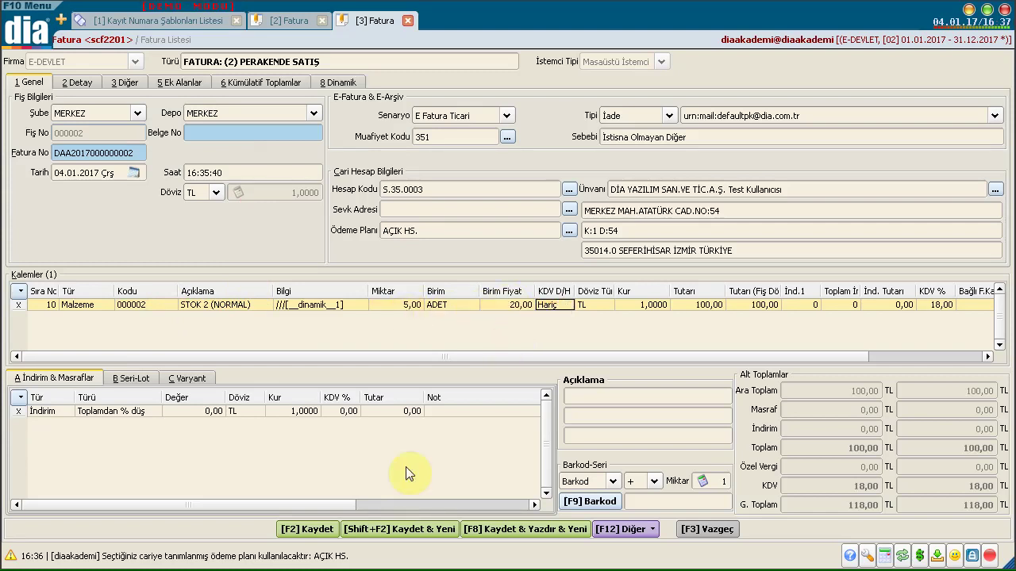
left_click(317, 529)
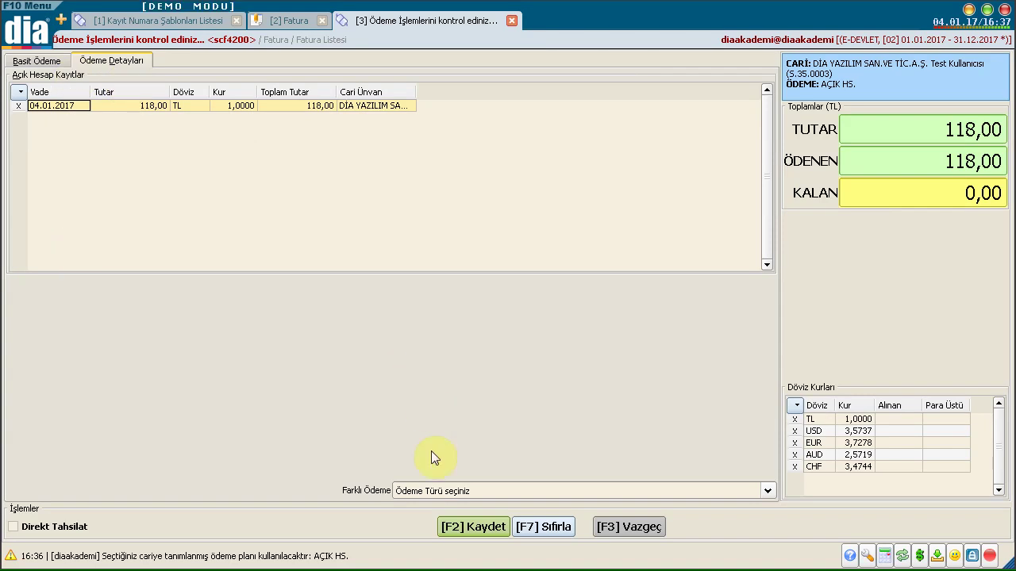
left_click(467, 529)
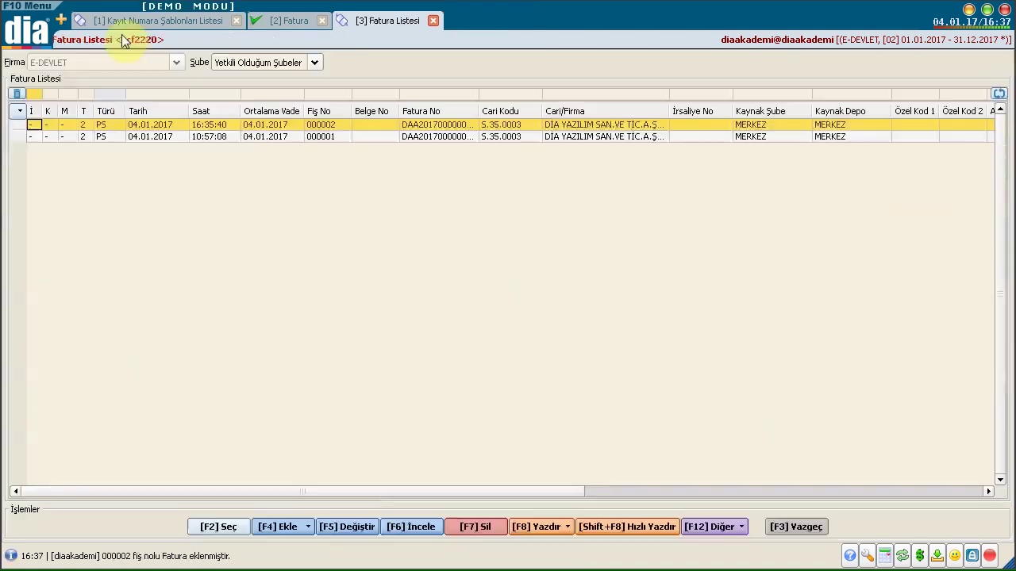
Step: Open E-Fatura Giden Kutusu in a separate tab to view the invoices waiting for sending
left_click(62, 24)
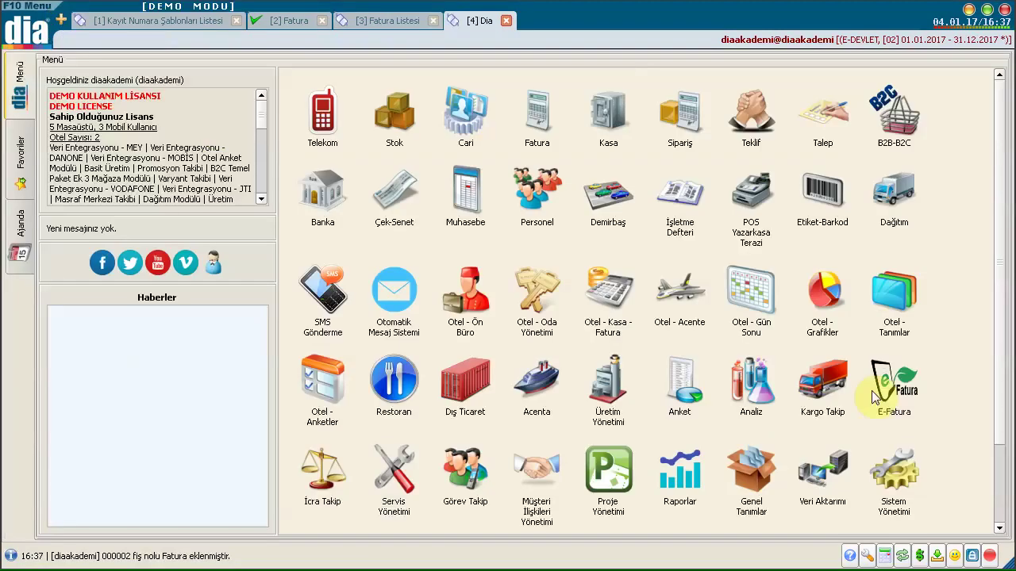
left_click(896, 399)
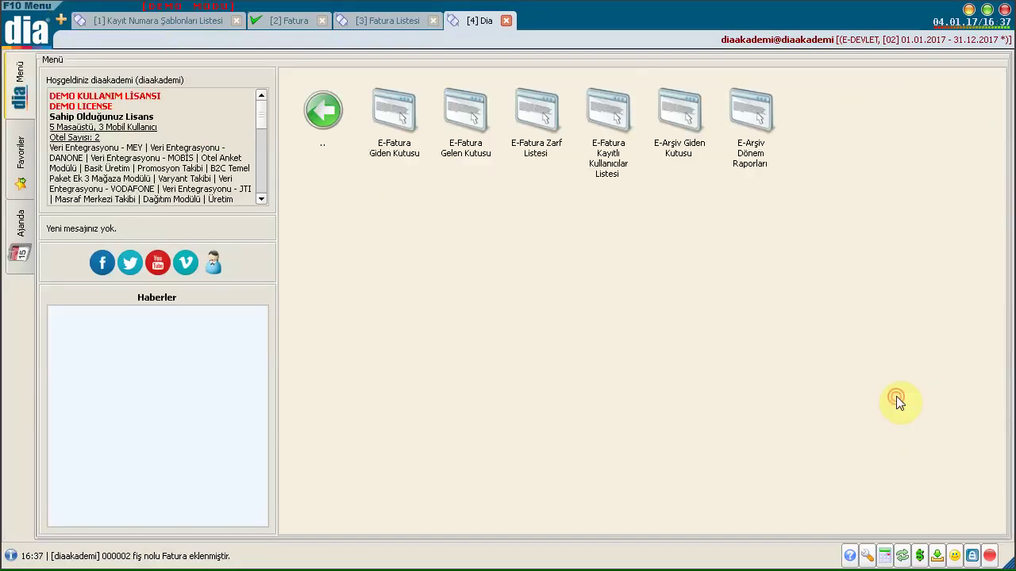
left_click(395, 117)
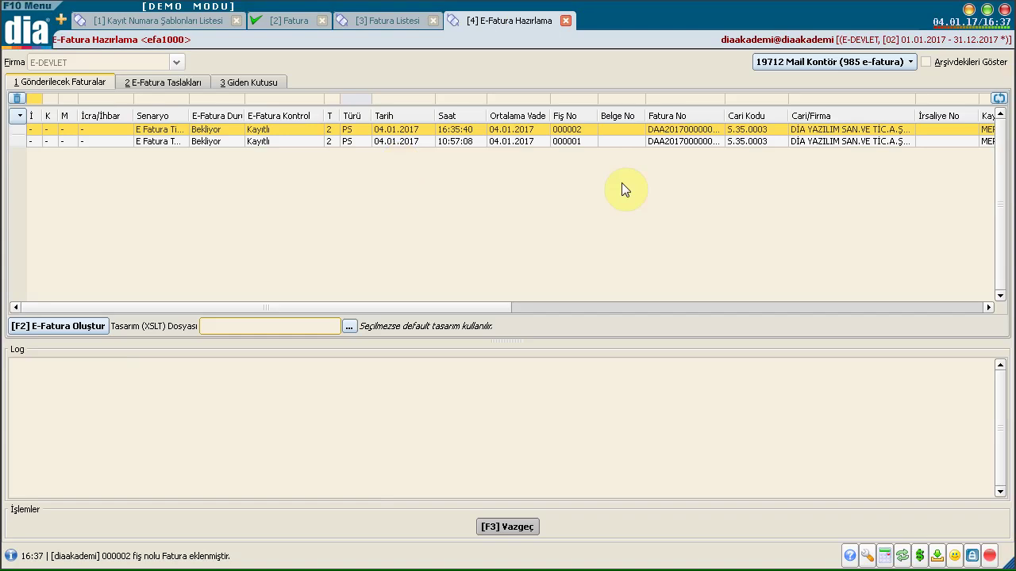